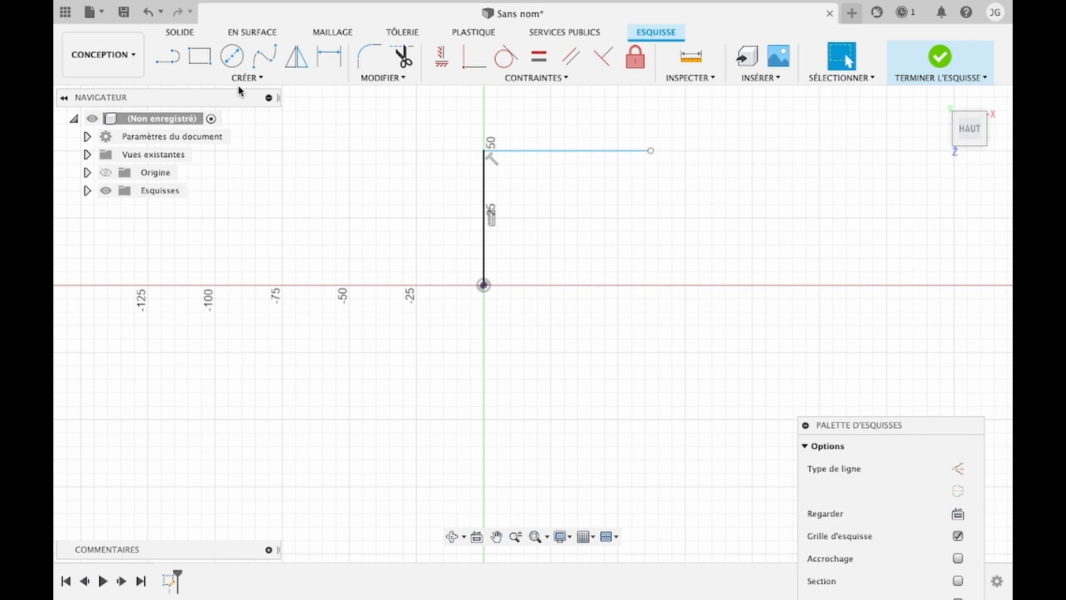
Draw a line chain from the origin: about 175 mm horizontal, 72 mm sloping upward, and perpendicular segments of about 58 mm and 28 mm
{"action": "key", "text": "l"}
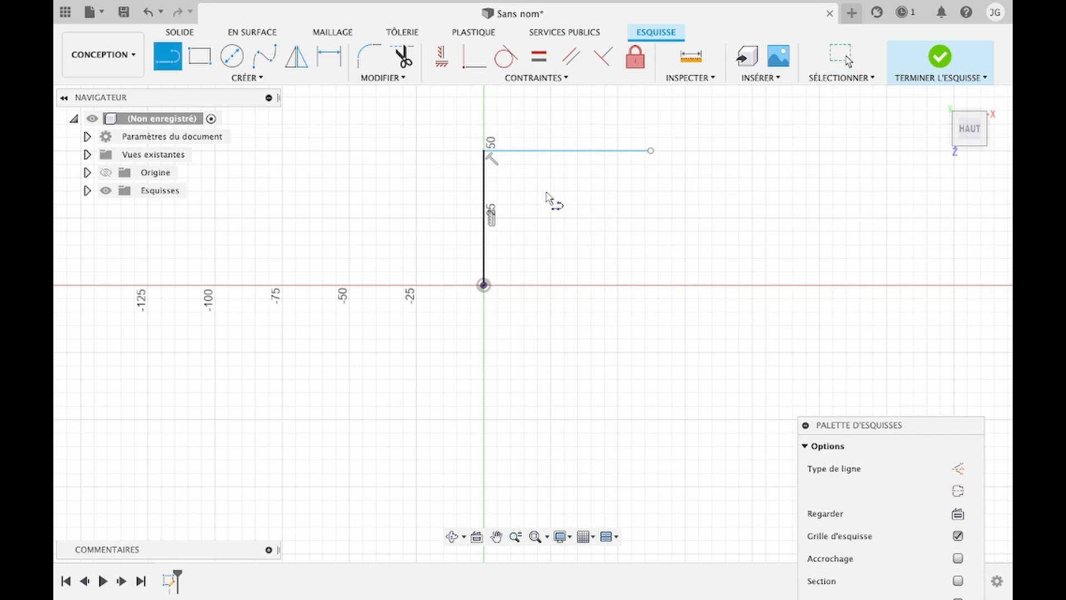
{"action": "left_click", "coordinate": [483, 286]}
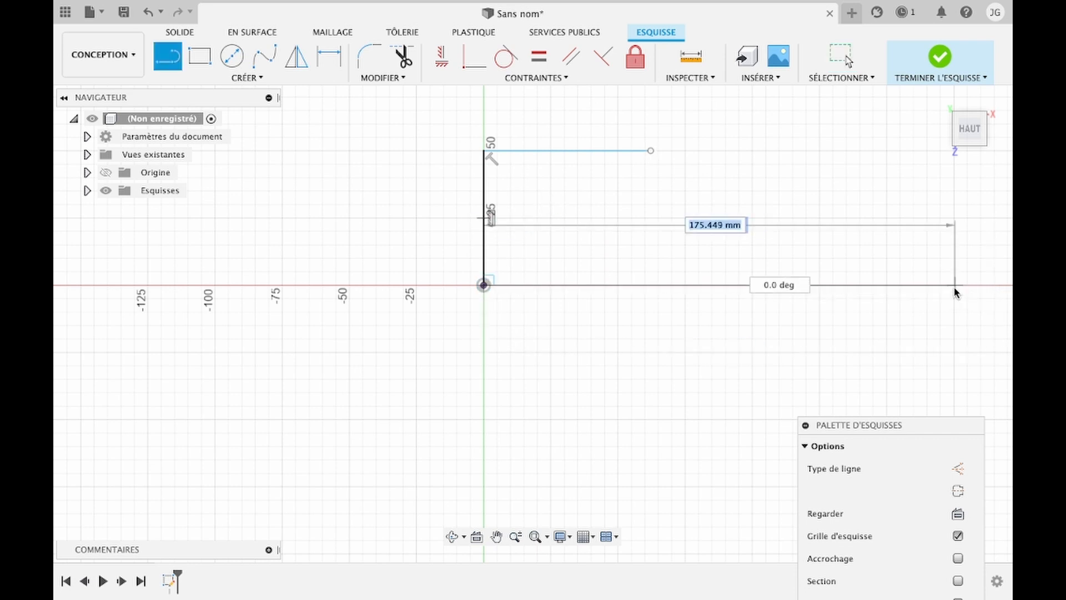
{"action": "left_click", "coordinate": [954, 285]}
{"action": "scroll", "coordinate": [955, 295], "scroll_direction": "right", "scroll_amount": 5}
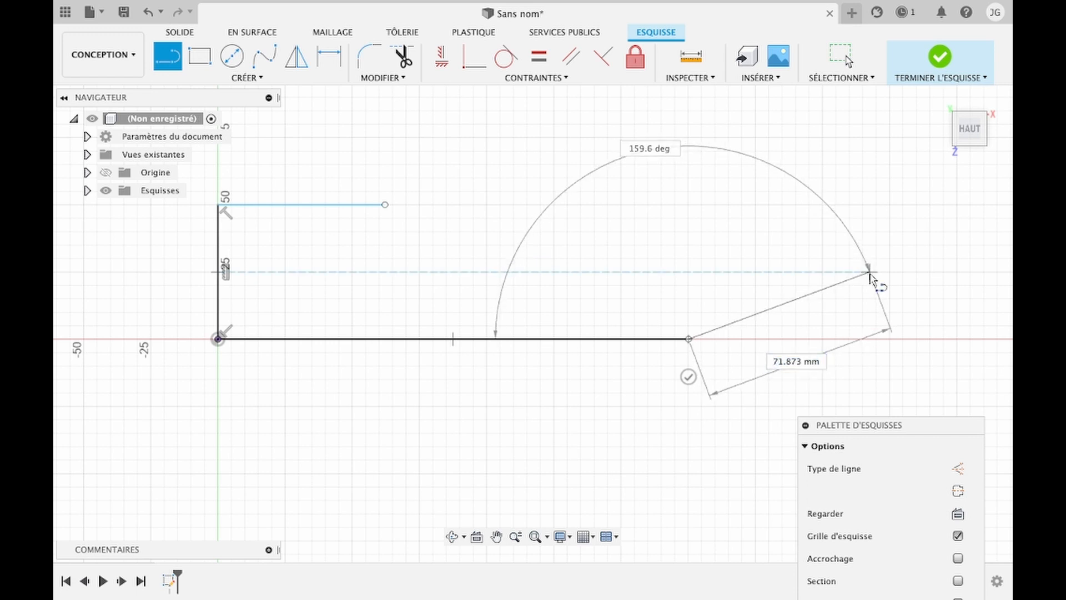
{"action": "left_click", "coordinate": [869, 274]}
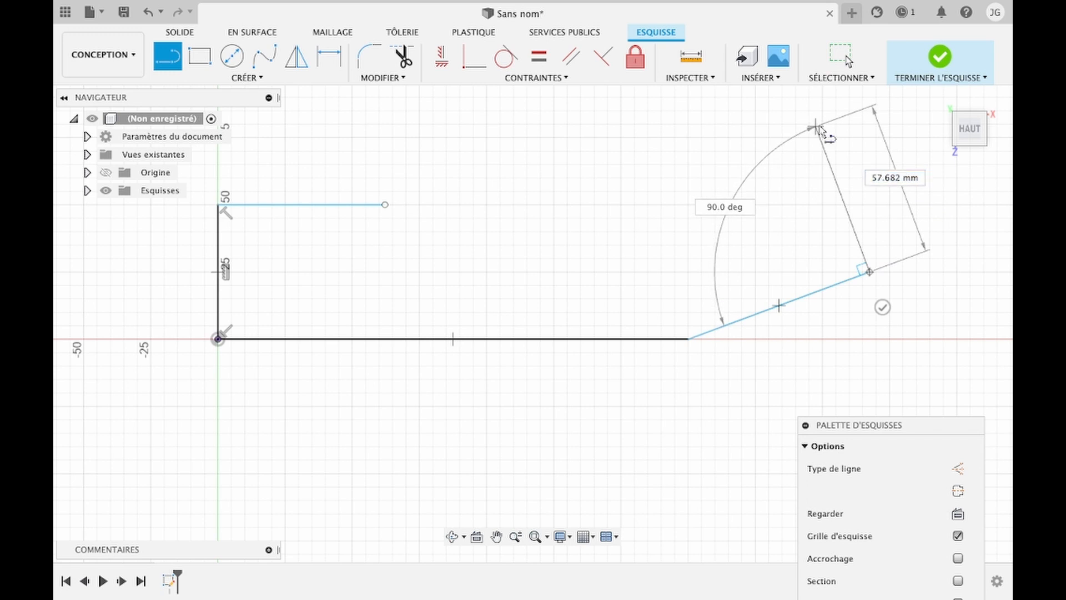
{"action": "left_click", "coordinate": [816, 128]}
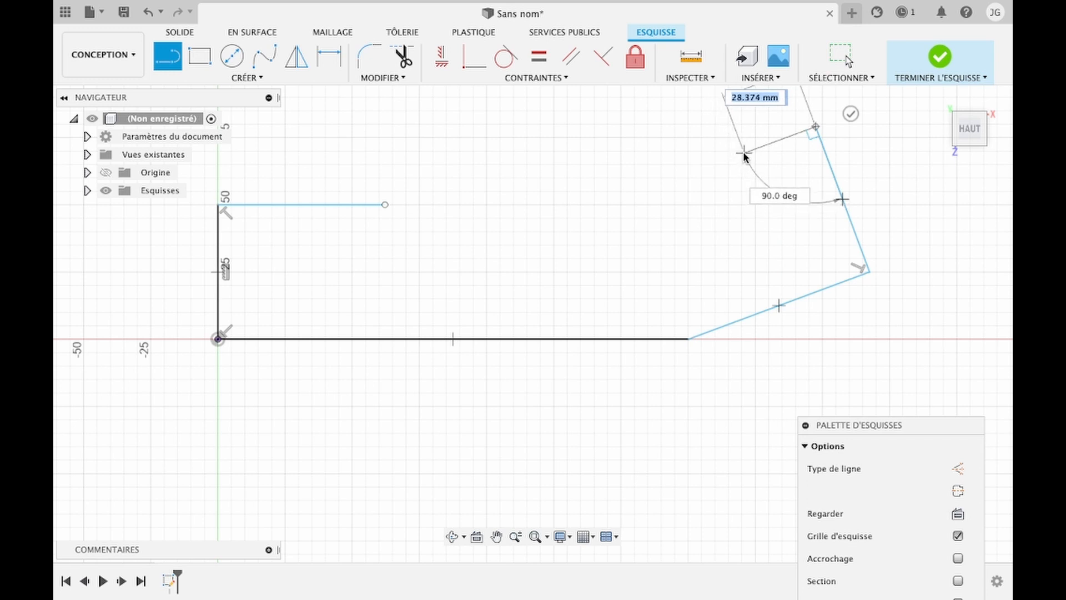
{"action": "double_click", "coordinate": [741, 155]}
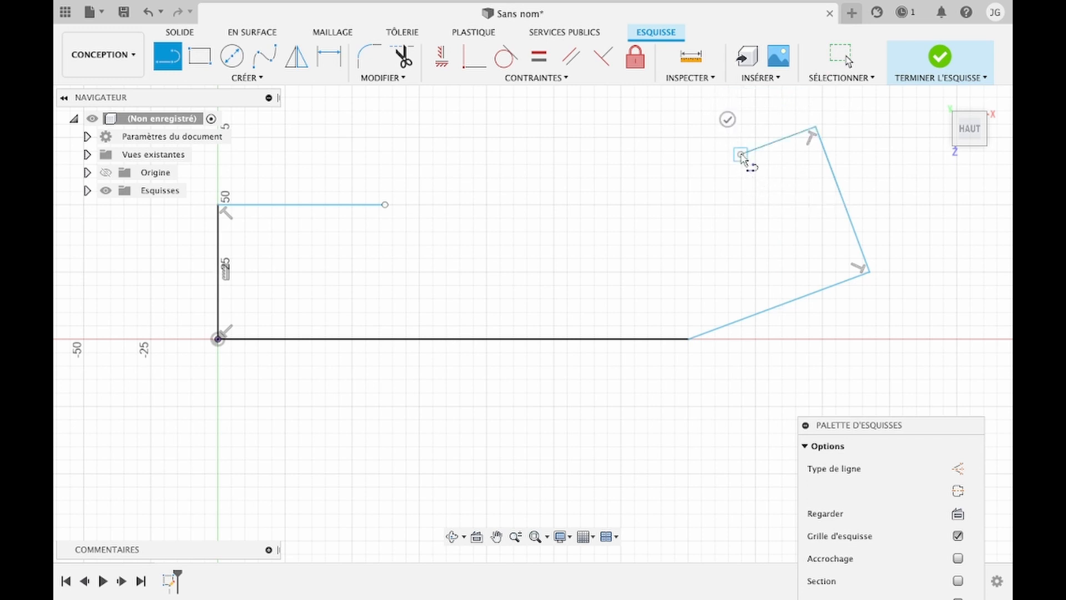
{"action": "key", "text": "Escape"}
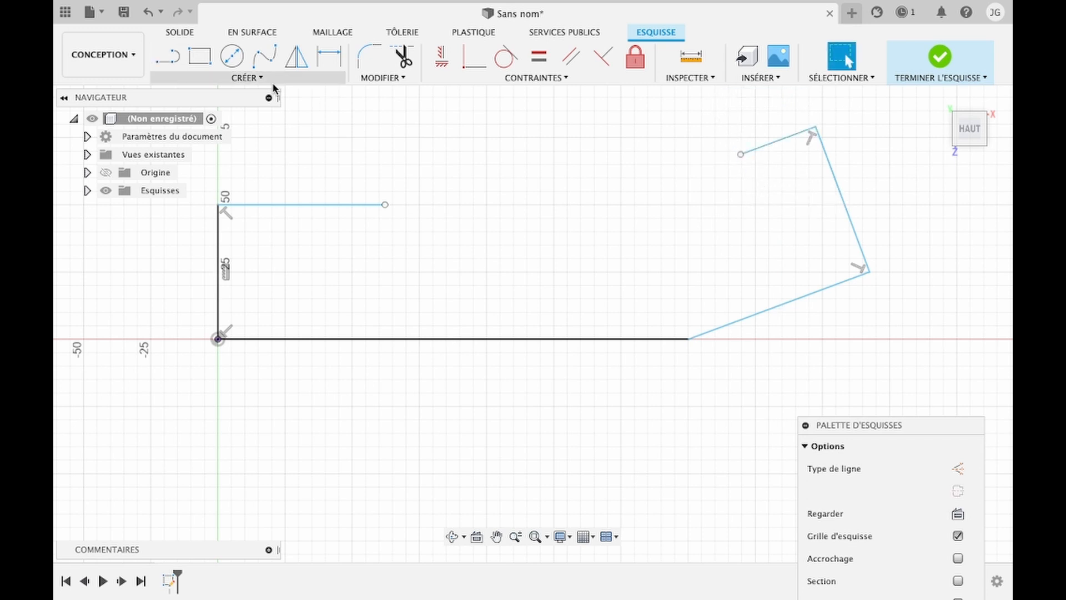
Close the profile's upper side with two 3-point arcs, a long one tangent to the short horizontal line and a small outward bump
{"action": "left_click", "coordinate": [222, 78]}
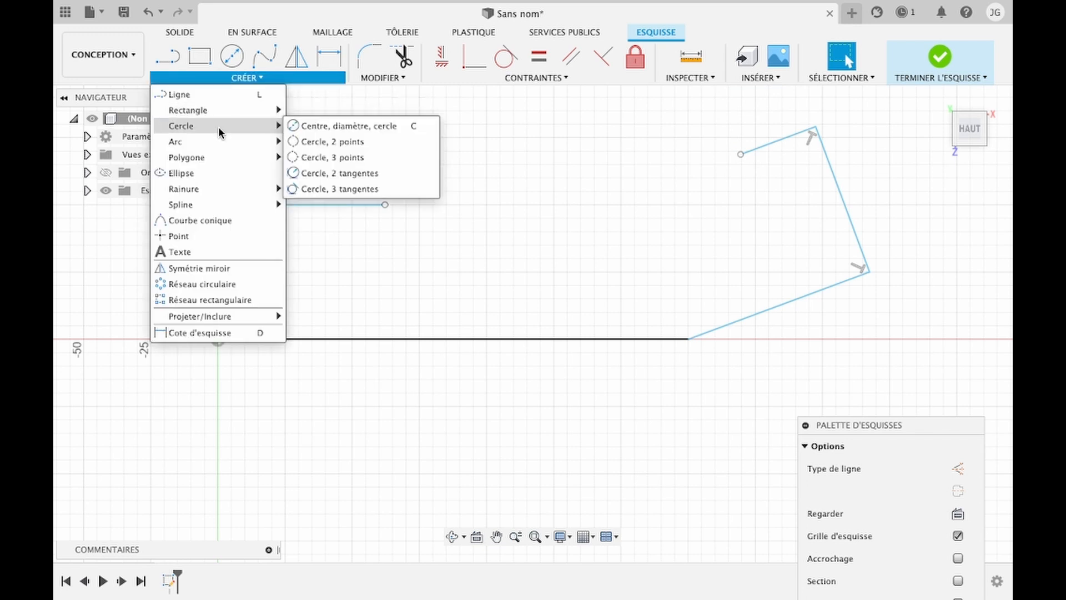
{"action": "mouse_move", "coordinate": [221, 141]}
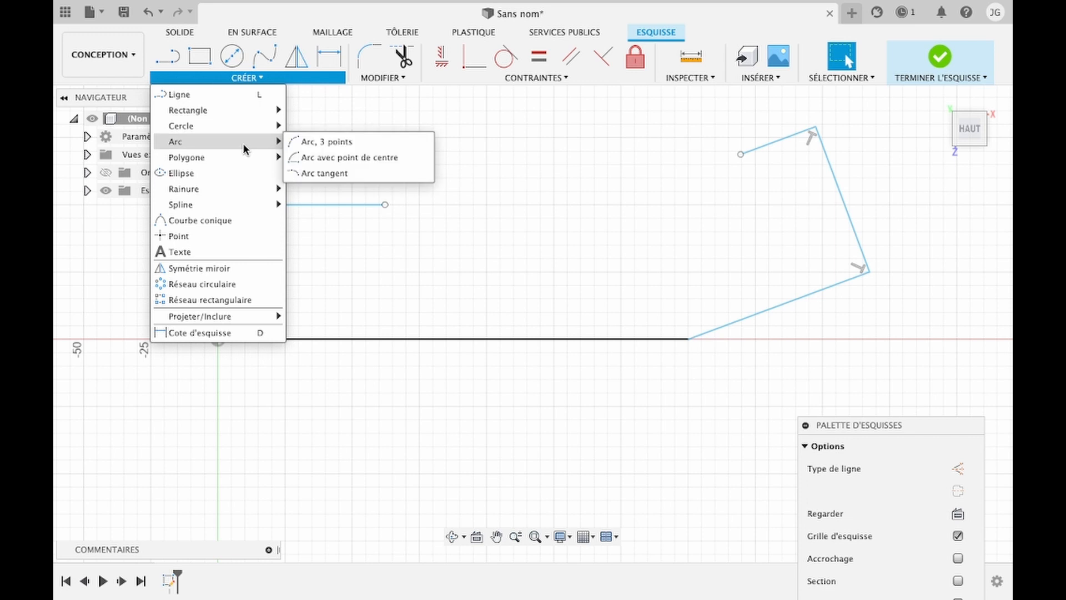
{"action": "left_click", "coordinate": [302, 141]}
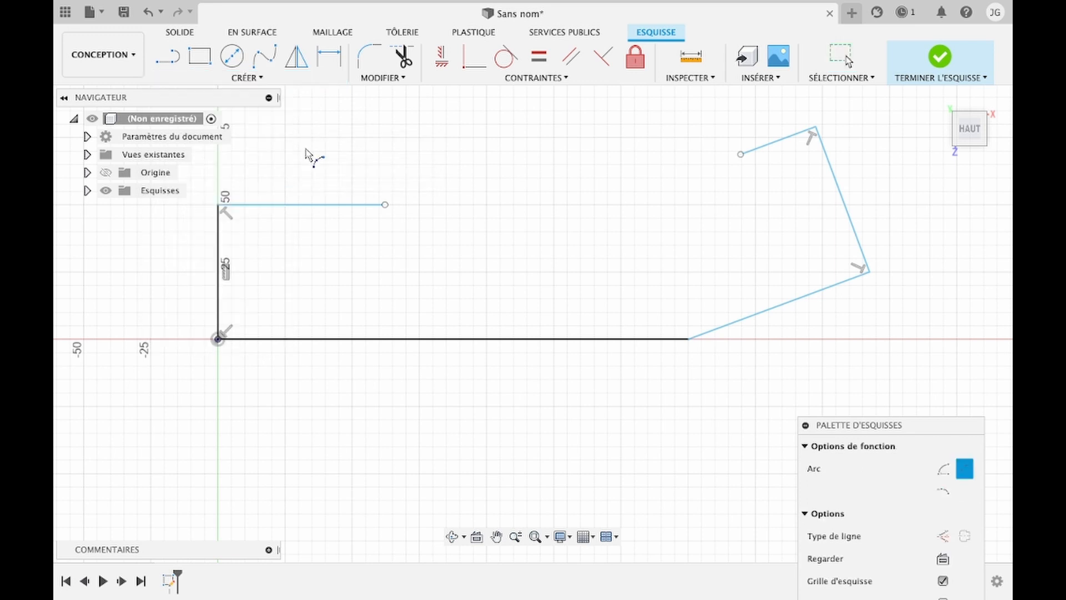
{"action": "left_click", "coordinate": [385, 205]}
{"action": "left_click", "coordinate": [688, 179]}
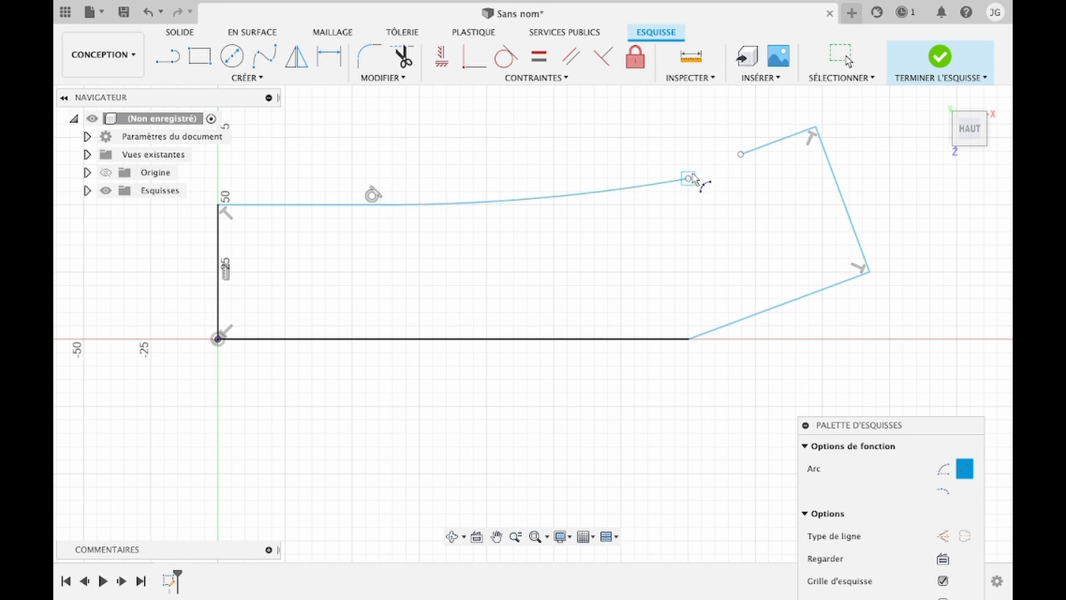
{"action": "left_click", "coordinate": [688, 178]}
{"action": "left_click", "coordinate": [741, 154]}
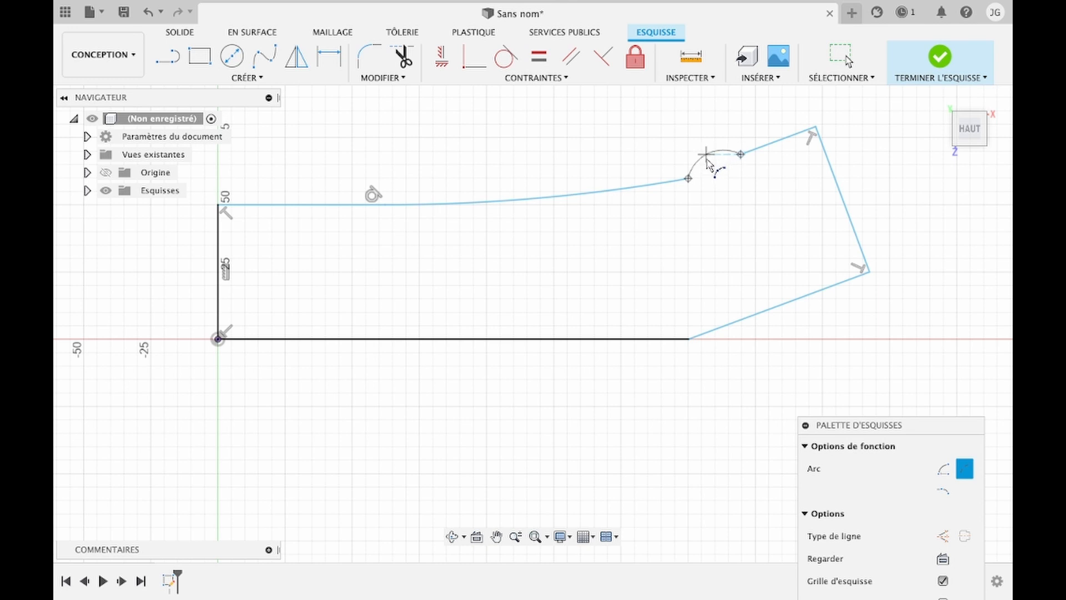
{"action": "left_click", "coordinate": [709, 162]}
{"action": "key", "text": "Escape"}
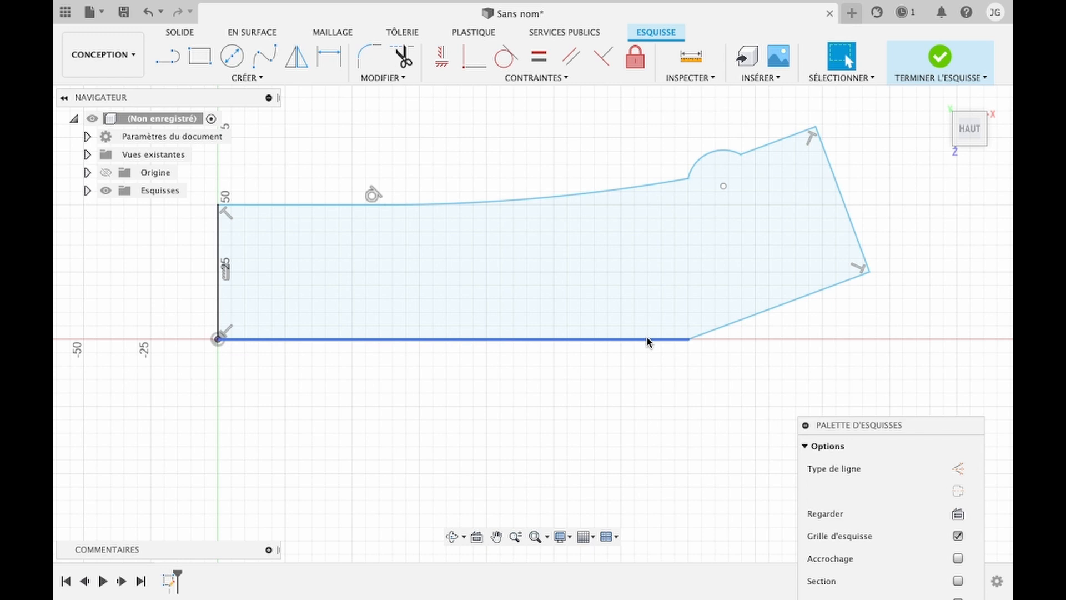
Extrude the closed profile 25 mm upward as a new body
{"action": "left_click", "coordinate": [670, 255]}
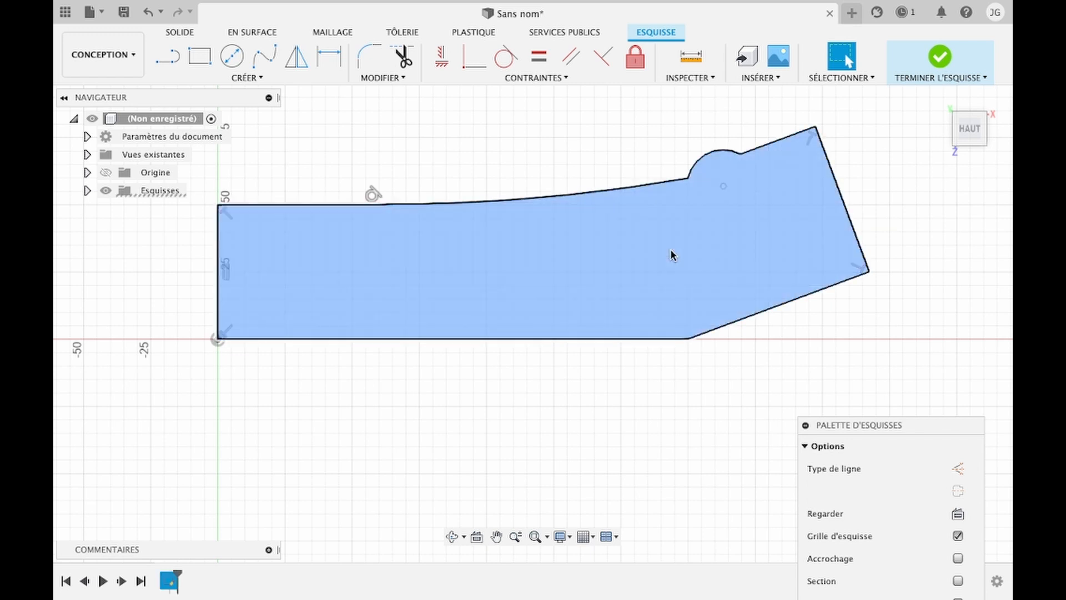
{"action": "mouse_move", "coordinate": [671, 254]}
{"action": "middle_mouse_down", "text": "shift"}
{"action": "mouse_move", "coordinate": [578, 385]}
{"action": "mouse_move", "coordinate": [805, 391]}
{"action": "middle_mouse_up", "text": "shift"}
{"action": "key", "text": "e"}
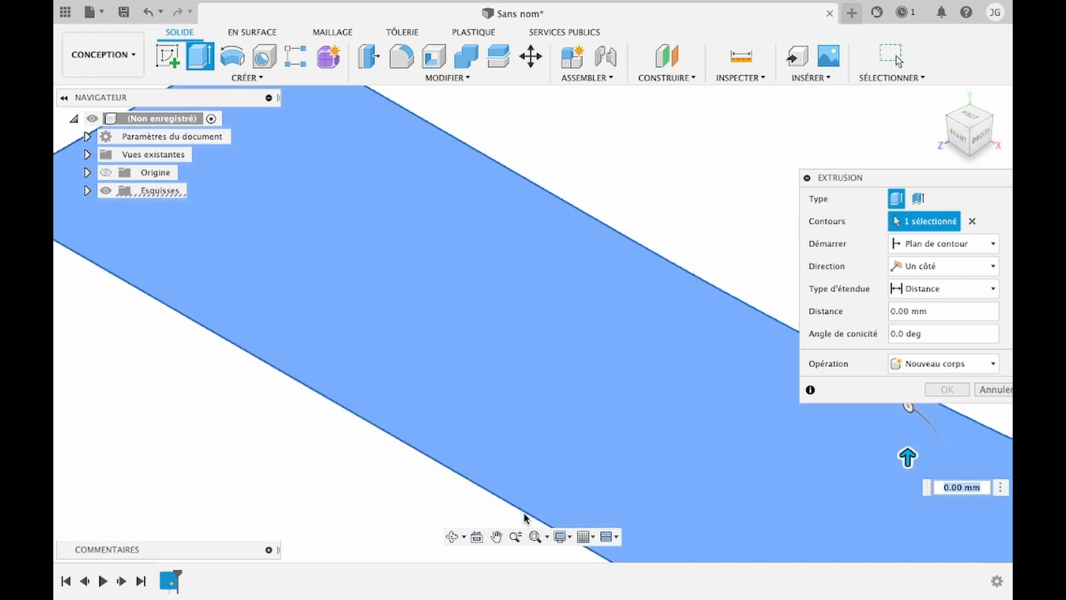
{"action": "left_click", "coordinate": [516, 537]}
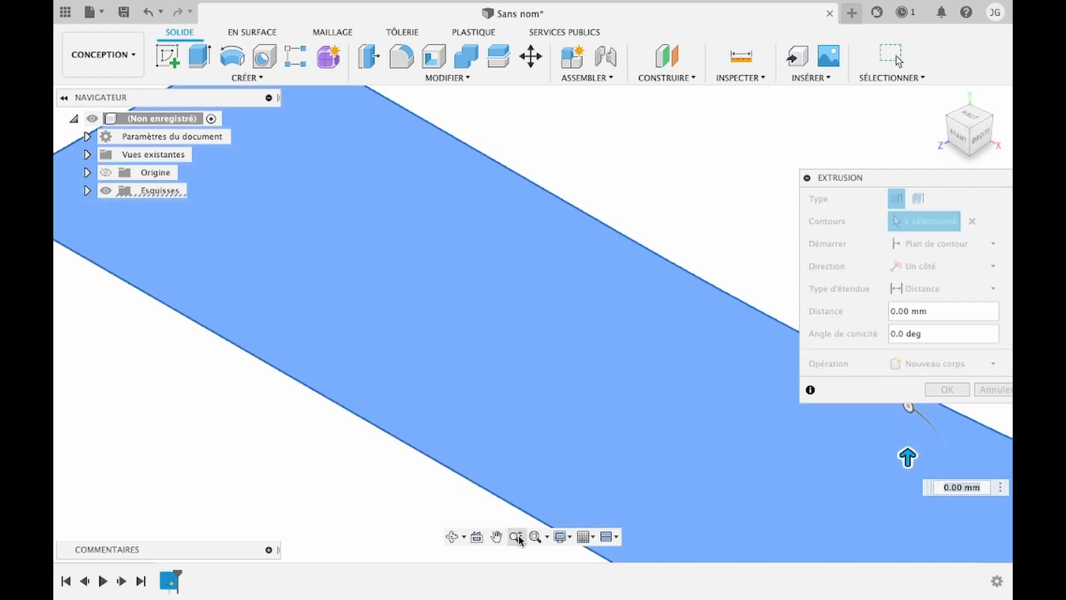
{"action": "left_click_drag", "start_coordinate": [618, 312], "coordinate": [615, 200]}
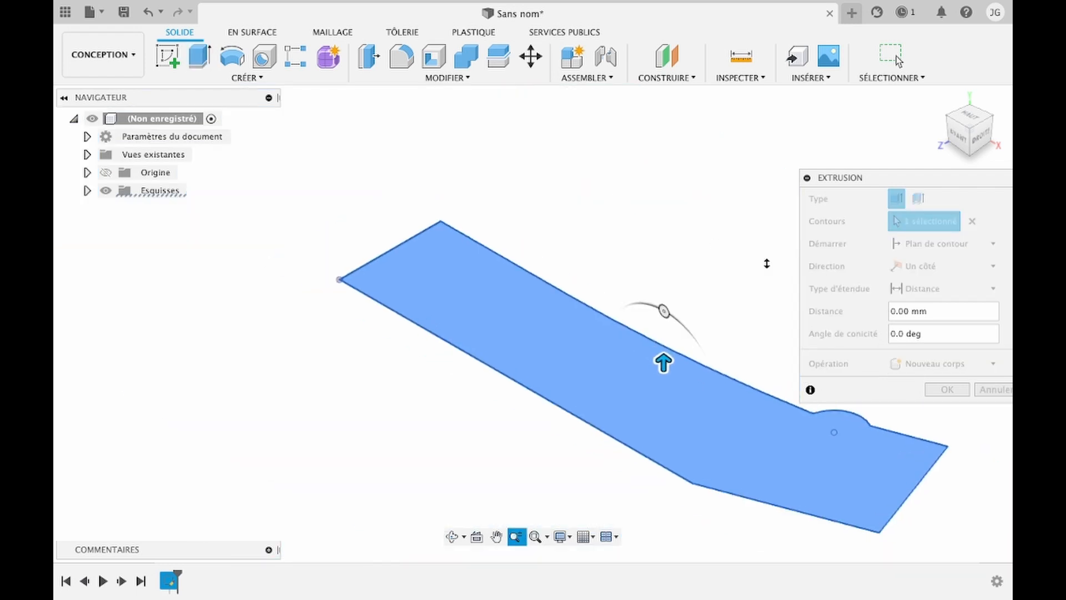
{"action": "key", "text": "Escape"}
{"action": "left_click_drag", "start_coordinate": [664, 362], "coordinate": [662, 315]}
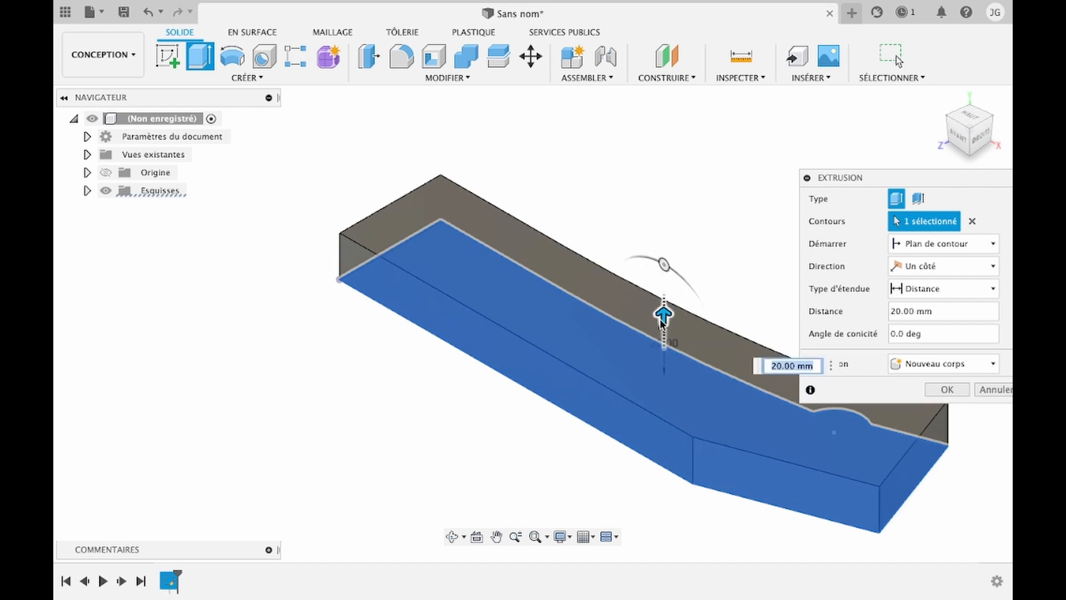
{"action": "type", "text": "20"}
{"action": "key", "text": "BackSpace"}
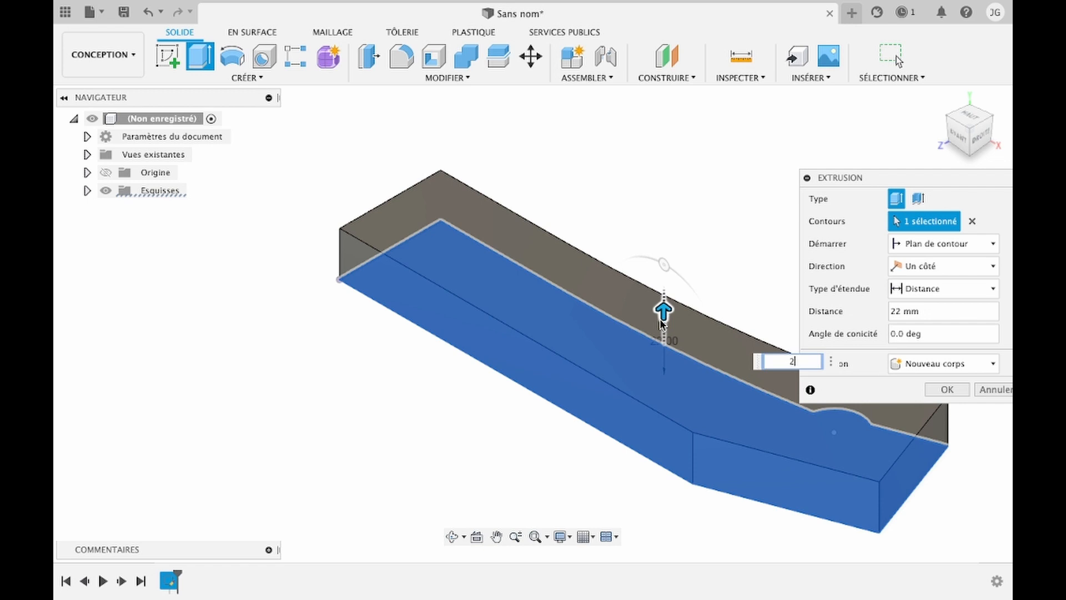
{"action": "type", "text": "5"}
{"action": "key", "text": "Return"}
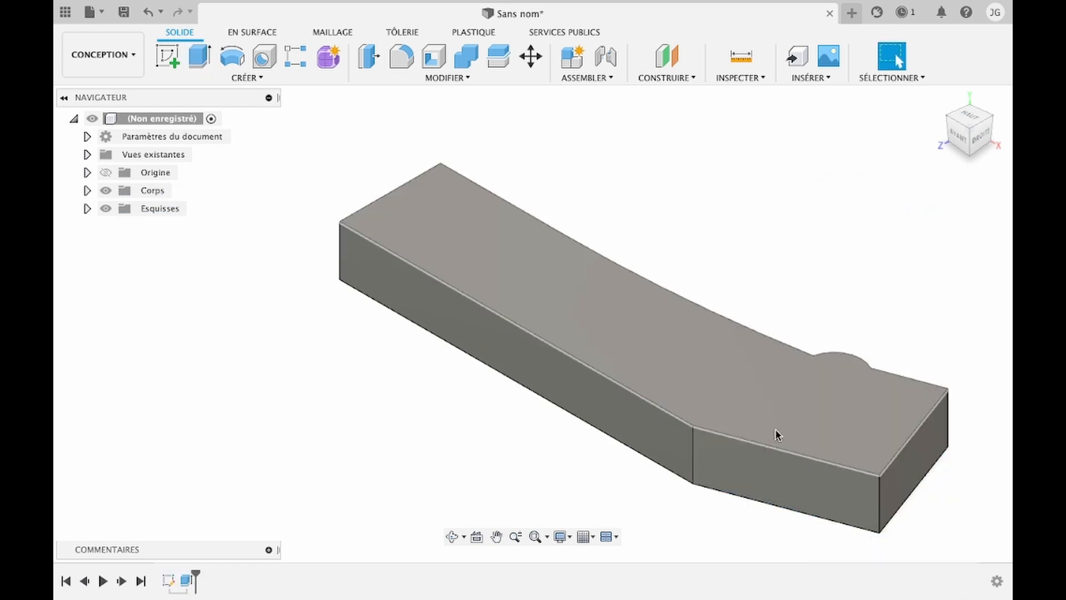
Sketch a 3-point arc on the long front face from the origin corner to the top edge about 60 mm along, tangent to that edge
{"action": "scroll", "coordinate": [776, 431], "scroll_direction": "right", "scroll_amount": 5}
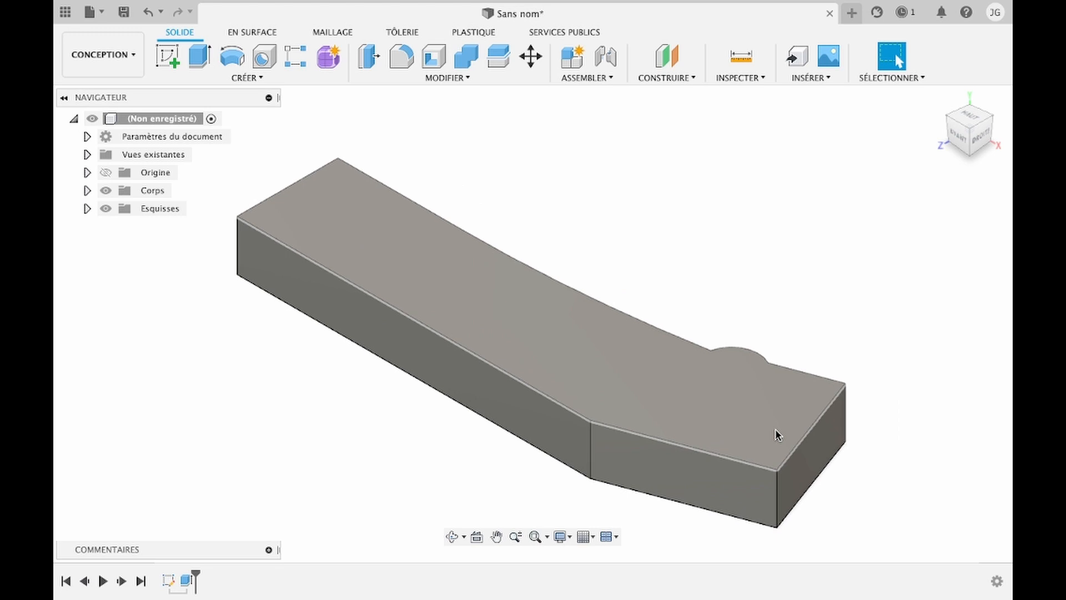
{"action": "left_click", "coordinate": [167, 55]}
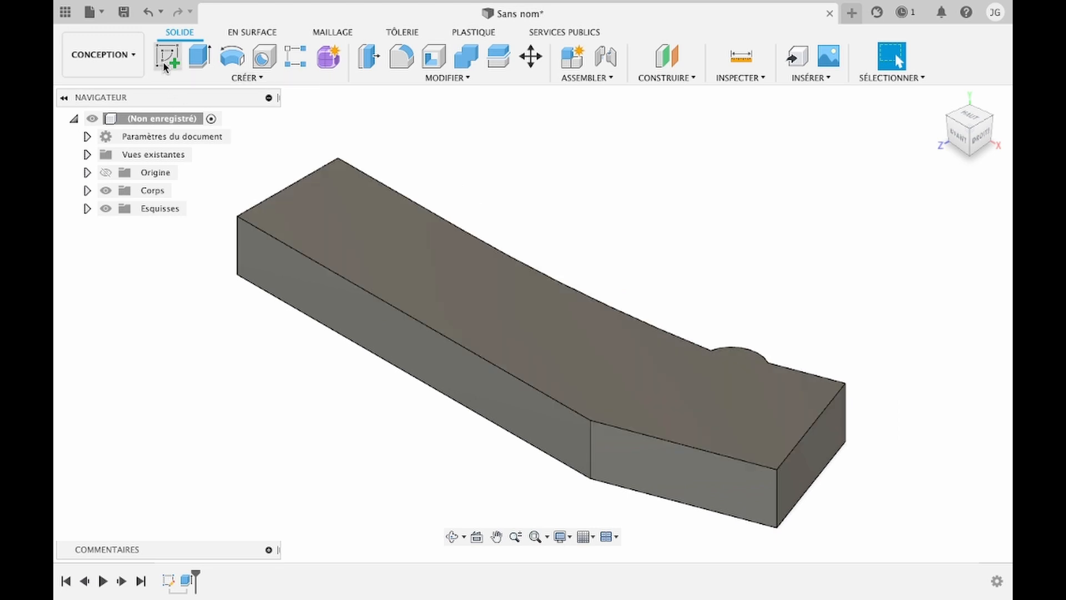
{"action": "left_click", "coordinate": [386, 350]}
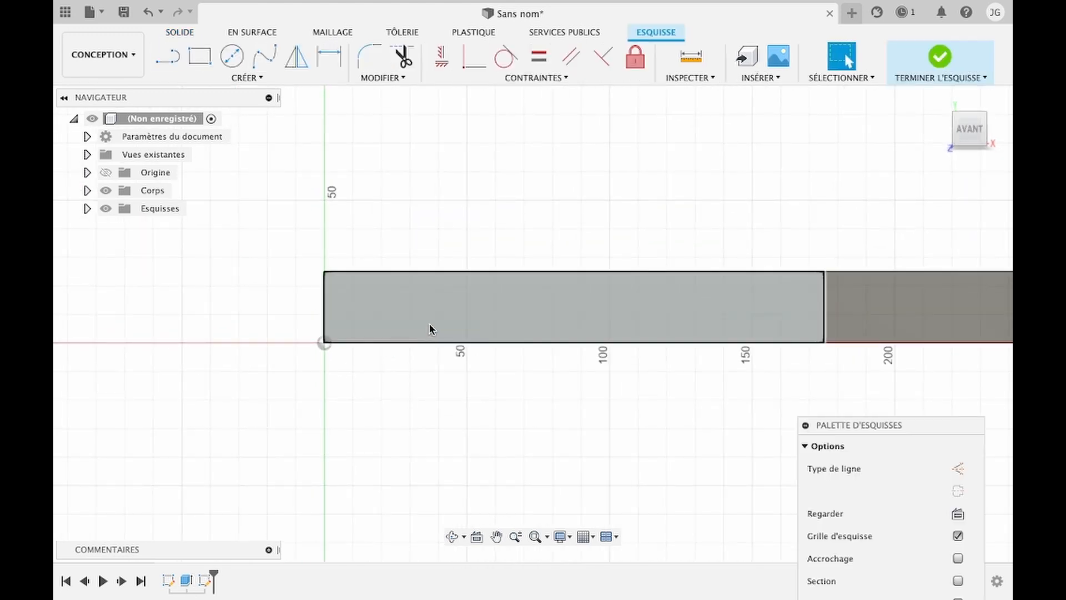
{"action": "left_click", "coordinate": [268, 73]}
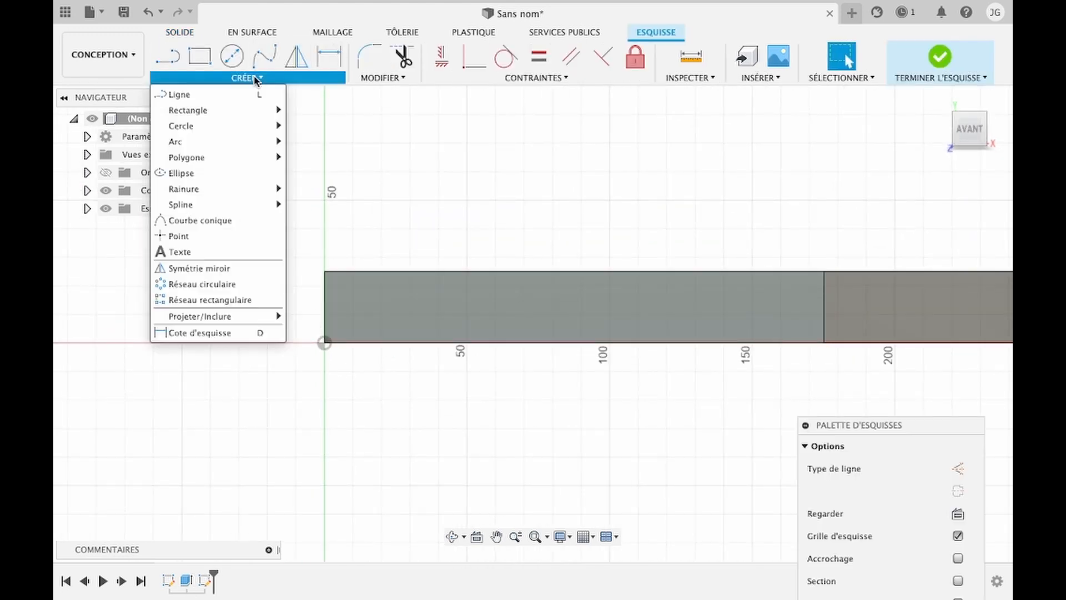
{"action": "mouse_move", "coordinate": [242, 144]}
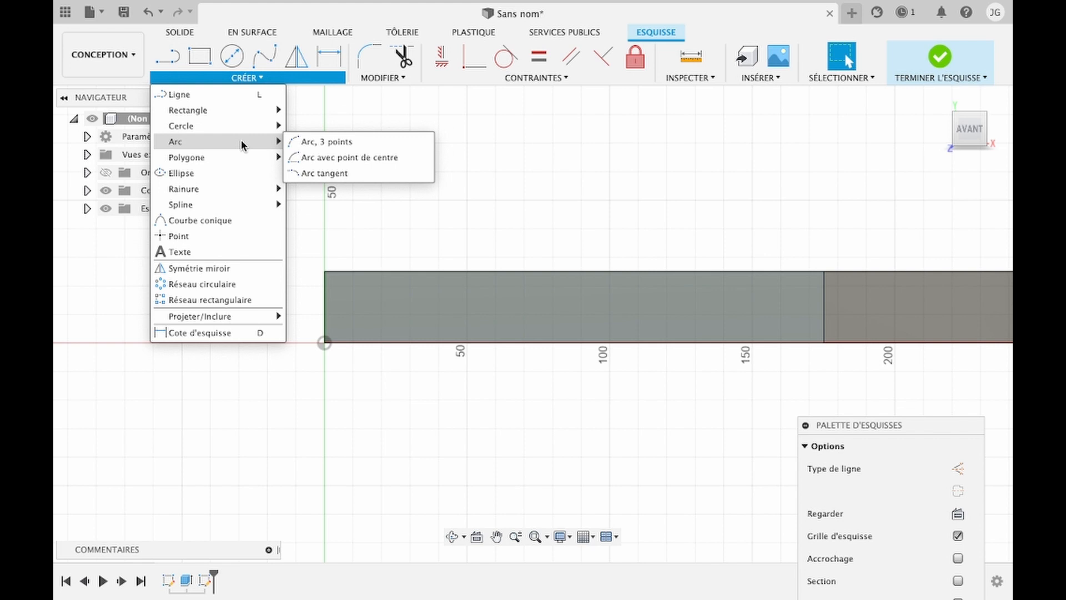
{"action": "left_click", "coordinate": [306, 142]}
{"action": "left_click", "coordinate": [325, 343]}
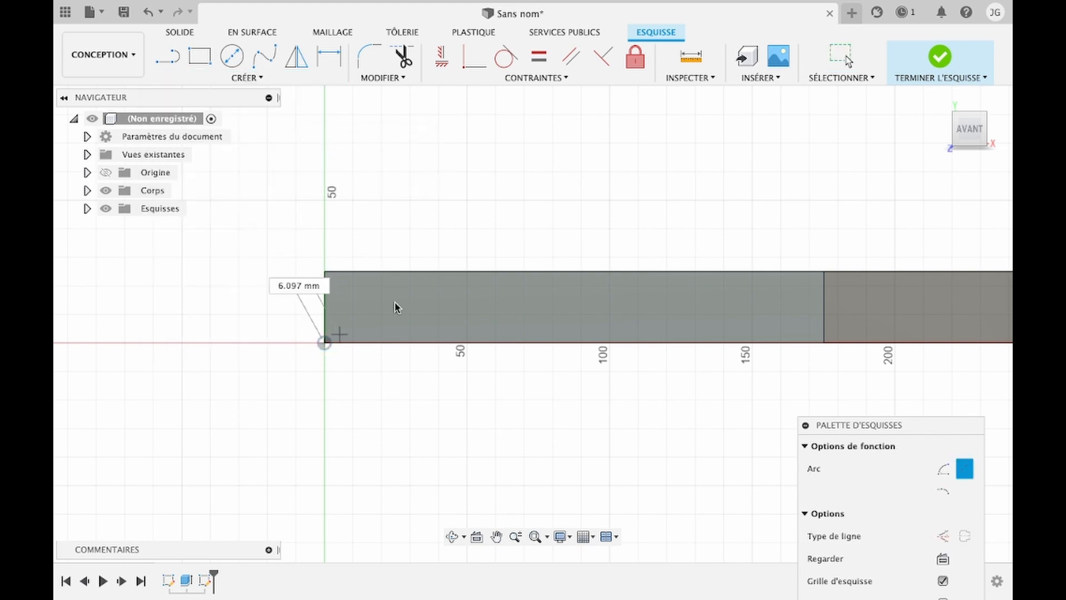
{"action": "left_click", "coordinate": [498, 271]}
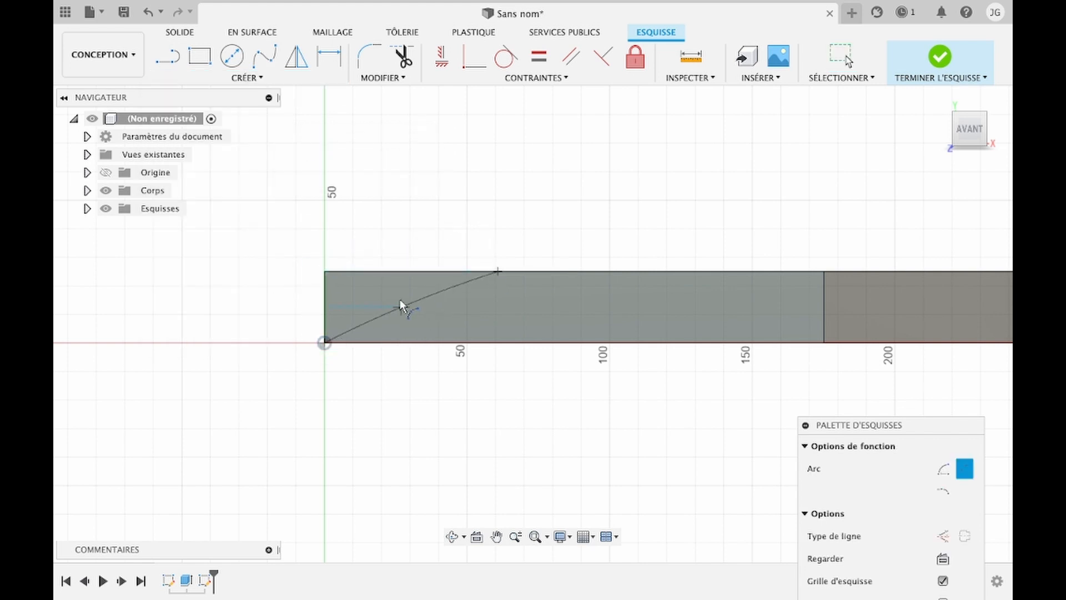
{"action": "left_click", "coordinate": [381, 297]}
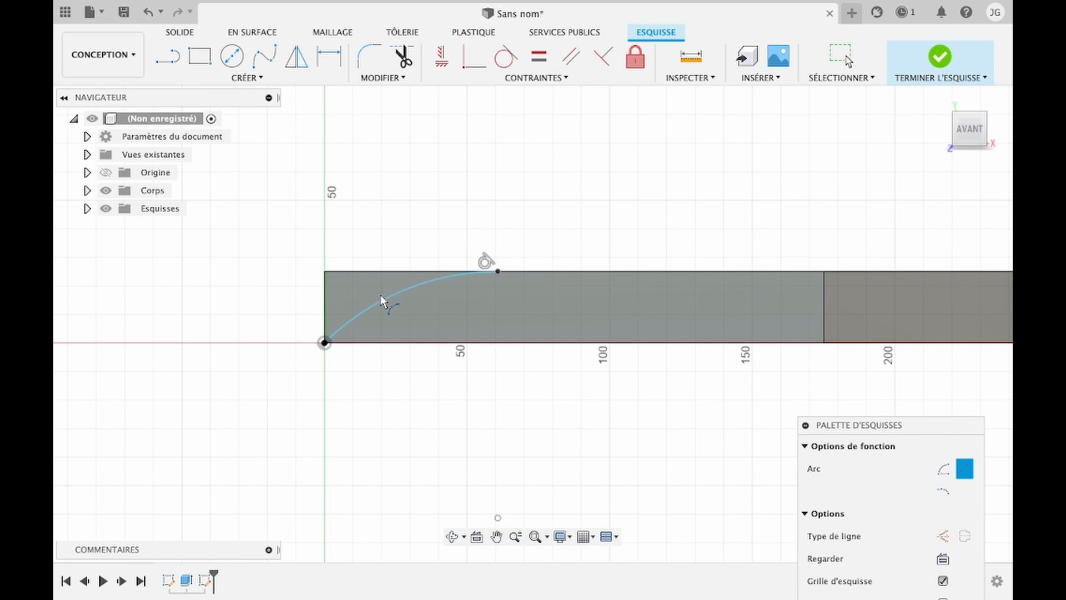
{"action": "key", "text": "Escape"}
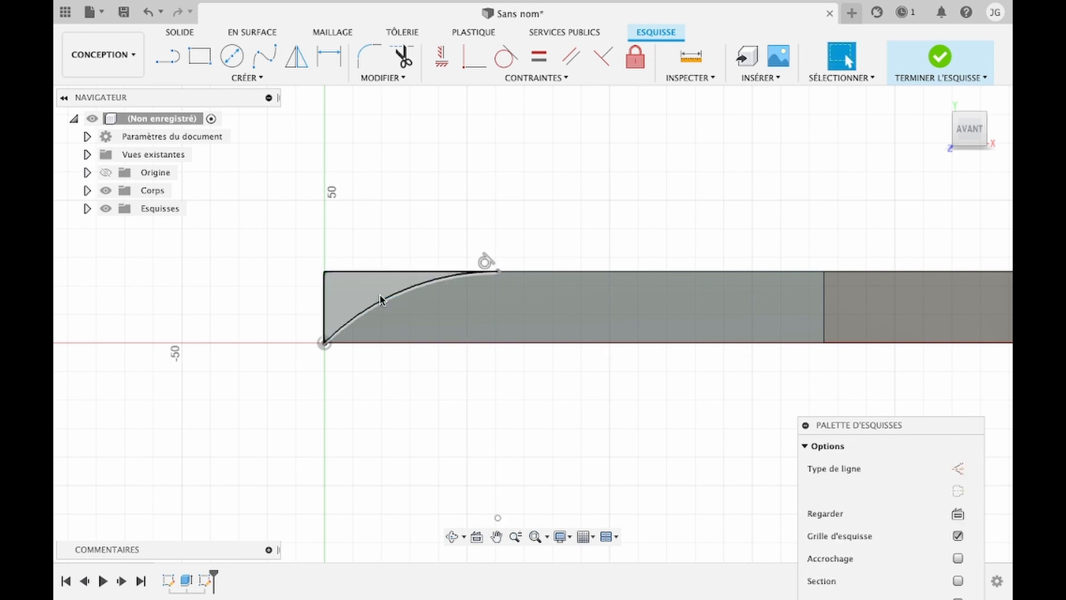
Cut away the corner region above the arc by extruding it -100 mm through the body
{"action": "scroll", "coordinate": [788, 344], "scroll_direction": "right", "scroll_amount": 5}
{"action": "scroll", "coordinate": [788, 344], "scroll_direction": "right", "scroll_amount": 2}
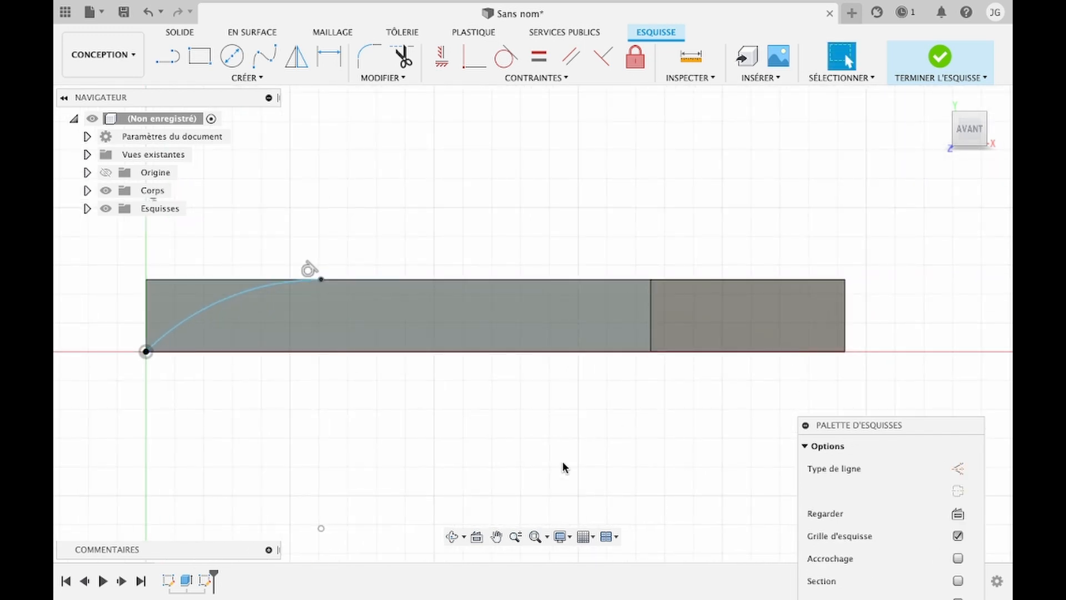
{"action": "left_click", "coordinate": [198, 302]}
{"action": "key", "text": "e"}
{"action": "left_click", "coordinate": [452, 536]}
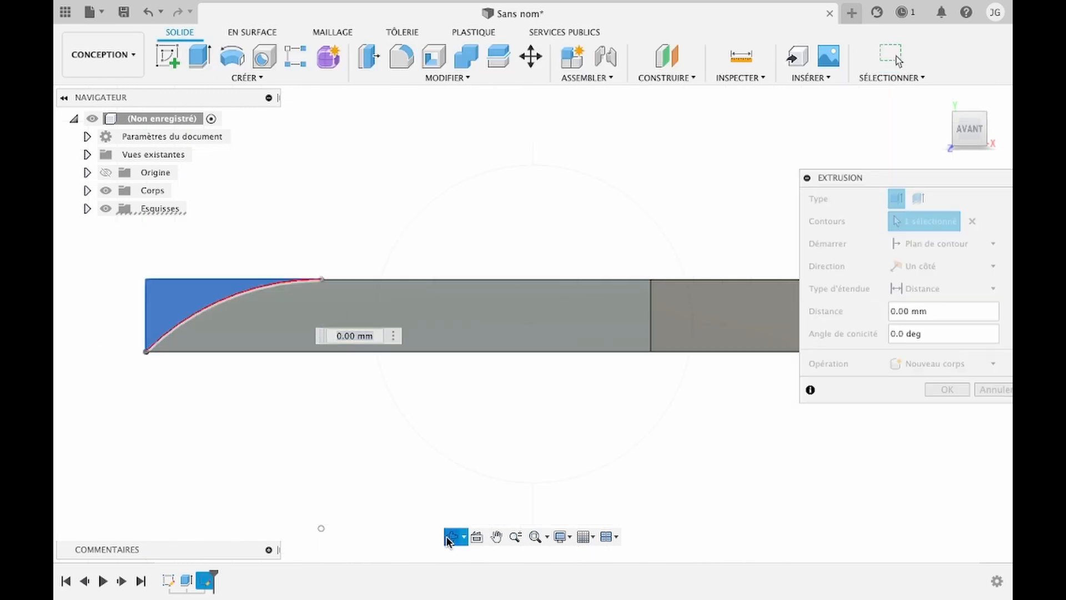
{"action": "left_click_drag", "start_coordinate": [423, 448], "coordinate": [427, 480]}
{"action": "key", "text": "Escape"}
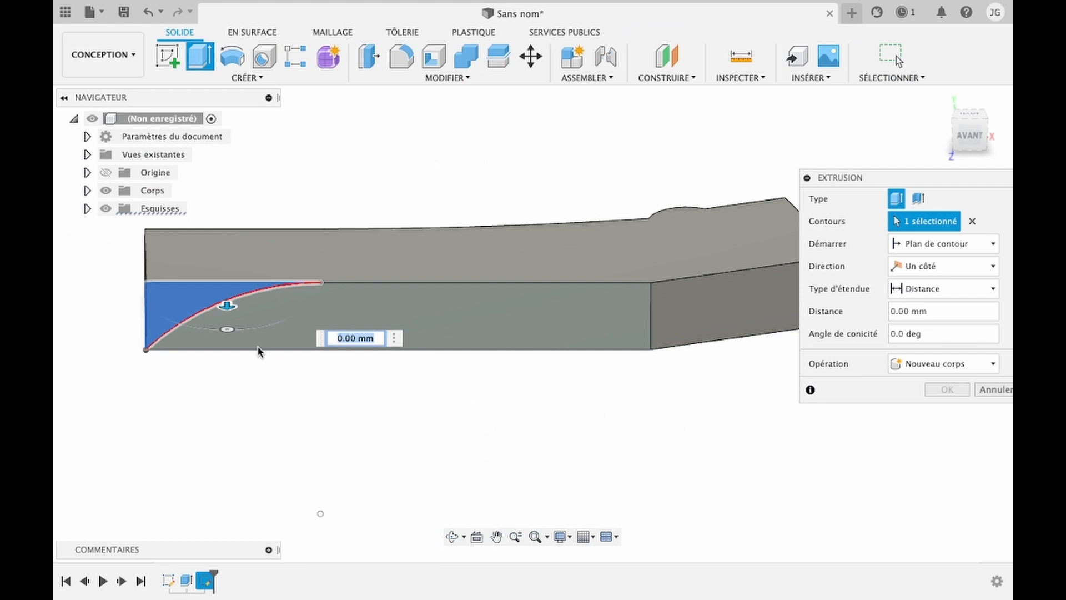
{"action": "left_click_drag", "start_coordinate": [227, 305], "coordinate": [223, 188]}
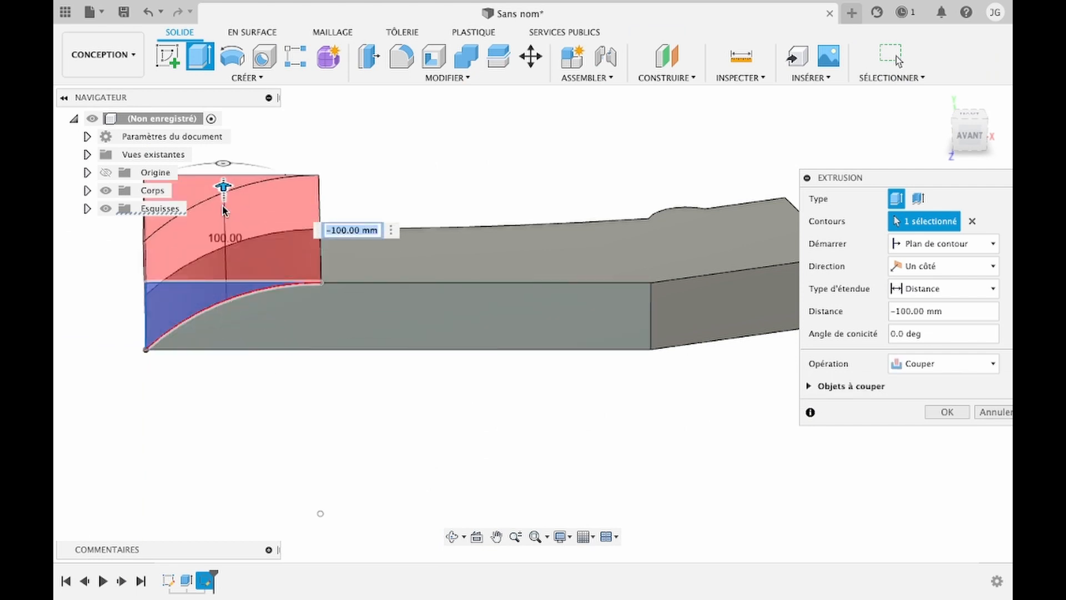
{"action": "key", "text": "Return"}
Sketch a notch profile on the angled front face, with a slope from the top edge into a small slot about 8 mm wide, ending at the end edge
{"action": "scroll", "coordinate": [548, 356], "scroll_direction": "right", "scroll_amount": 5}
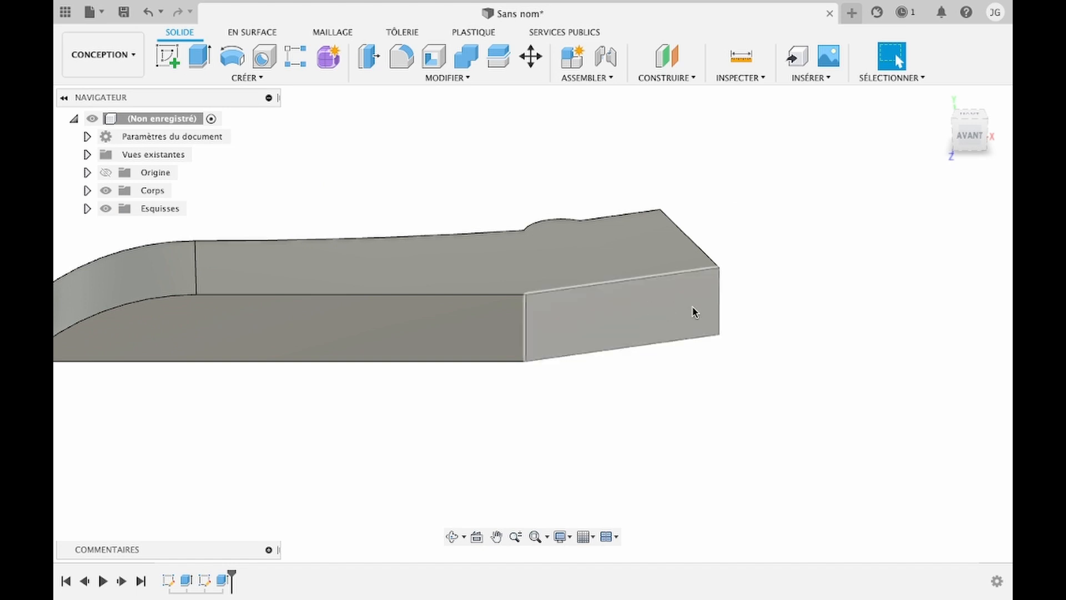
{"action": "left_click", "coordinate": [169, 55]}
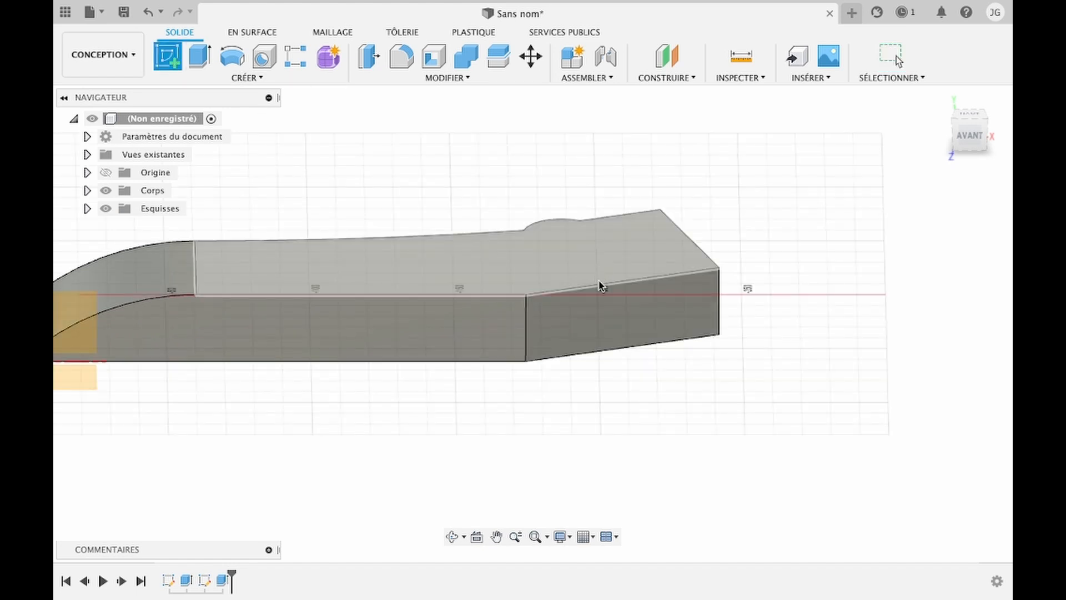
{"action": "left_click", "coordinate": [607, 310]}
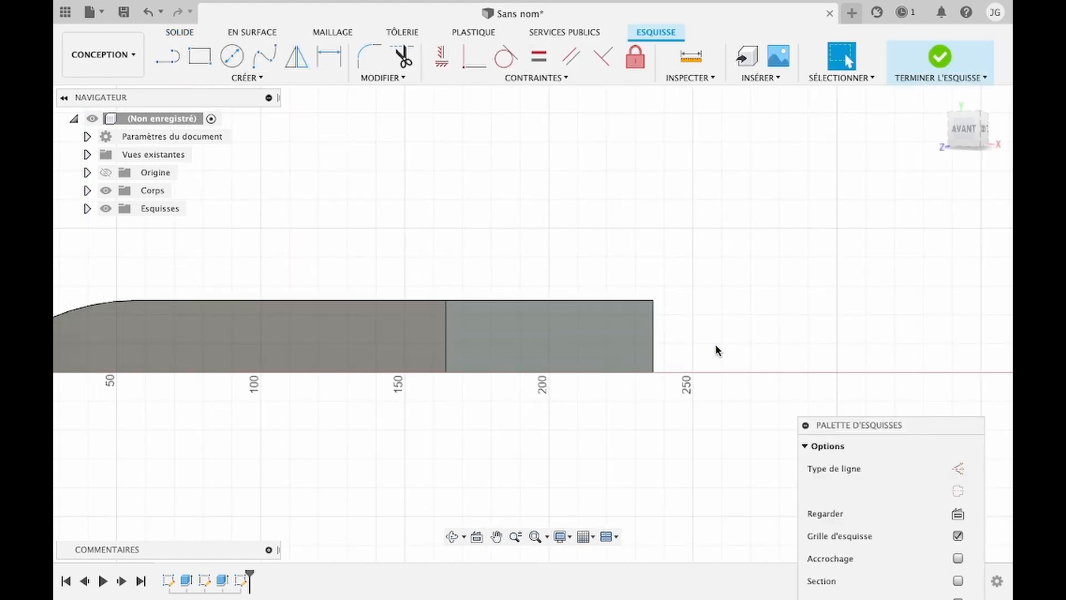
{"action": "left_click", "coordinate": [170, 63]}
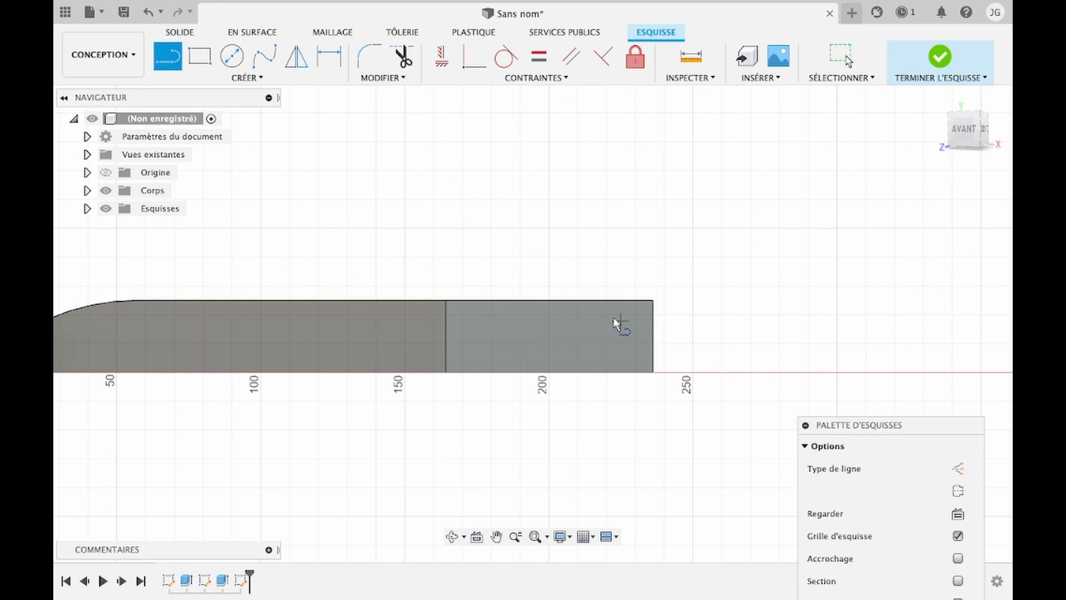
{"action": "left_click", "coordinate": [586, 301]}
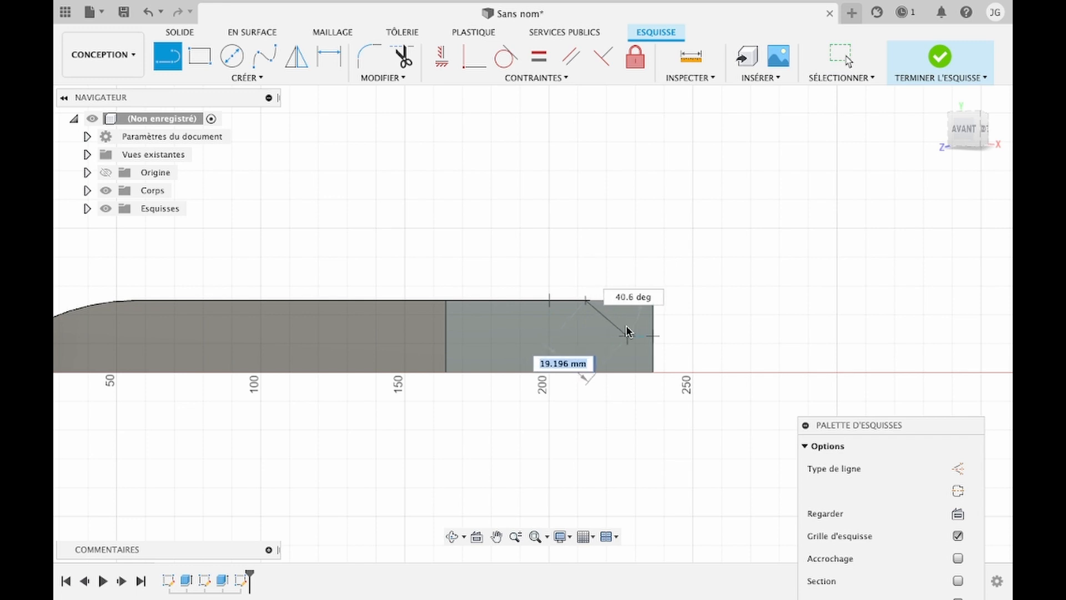
{"action": "left_click", "coordinate": [621, 326]}
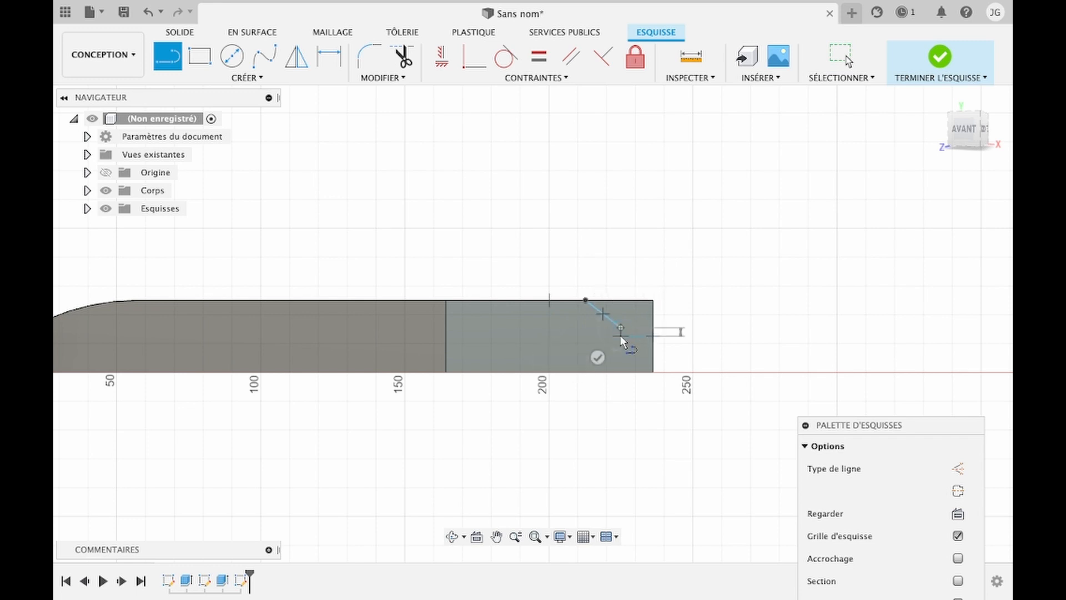
{"action": "left_click", "coordinate": [621, 345]}
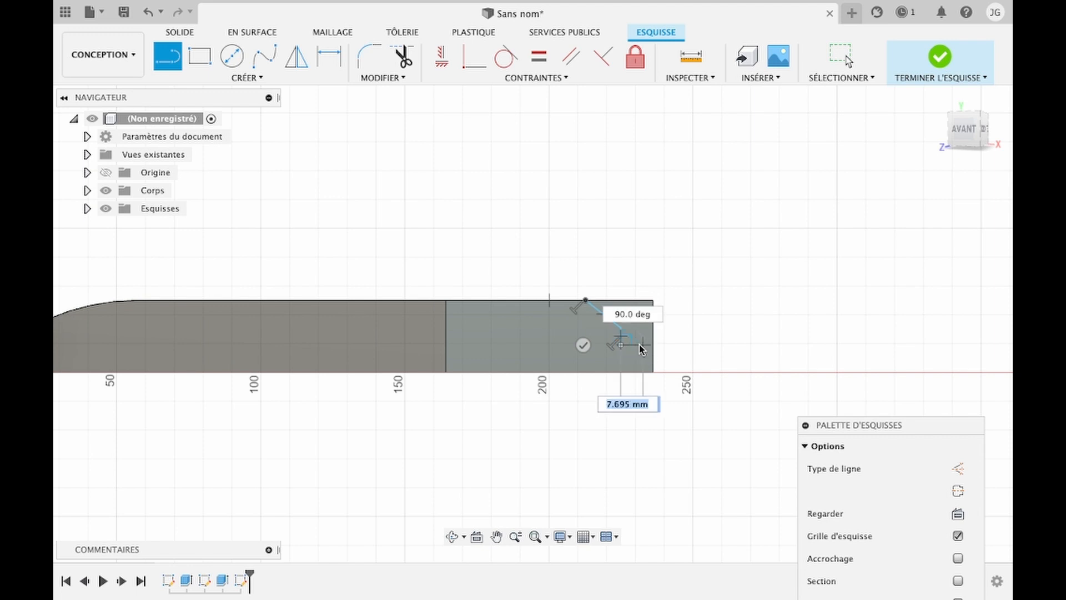
{"action": "left_click", "coordinate": [641, 345]}
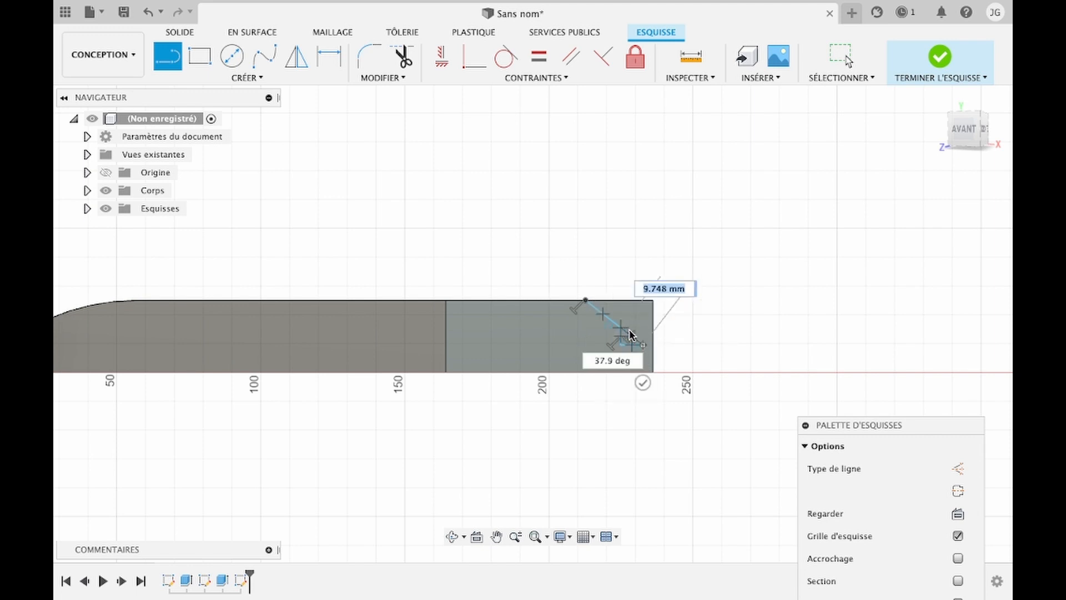
{"action": "left_click", "coordinate": [642, 328]}
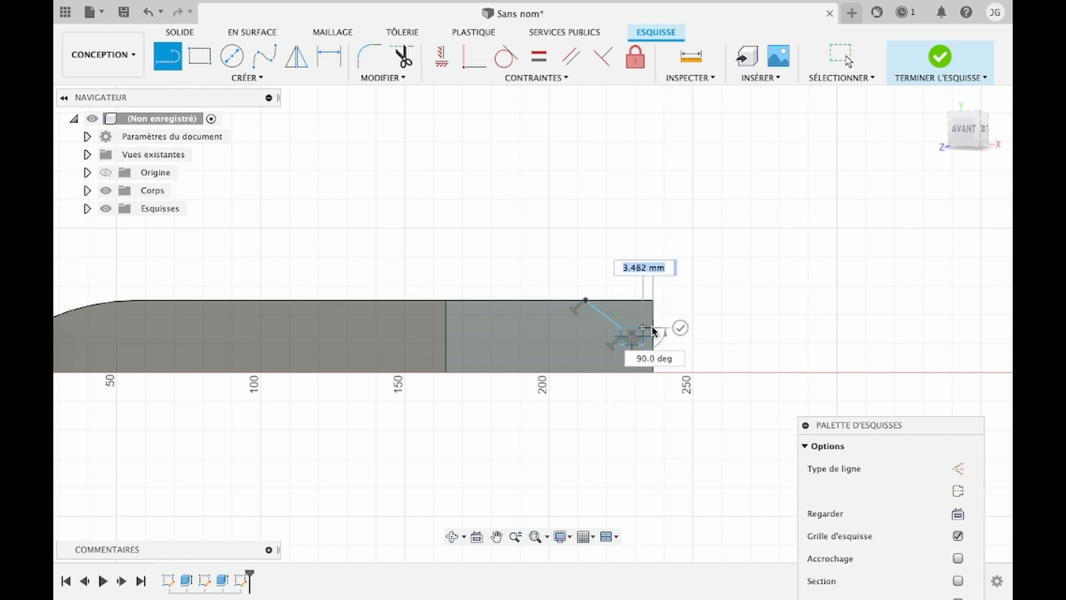
{"action": "left_click", "coordinate": [653, 327]}
{"action": "key", "text": "Escape"}
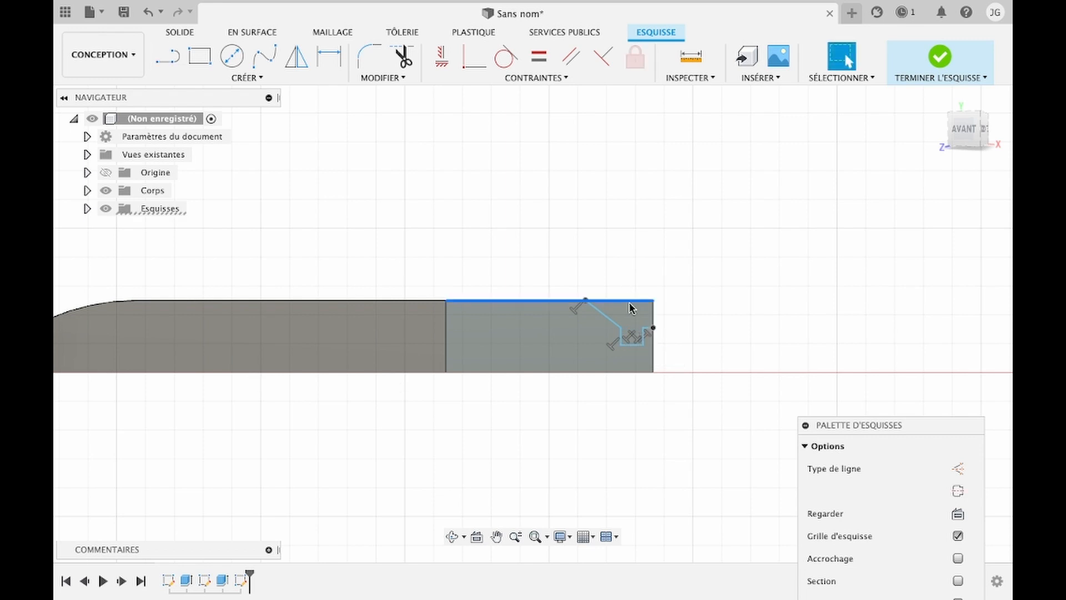
Cut the area above the notch profile through the full width of the angled end by extruding it
{"action": "left_click", "coordinate": [631, 308]}
{"action": "middle_click_drag", "start_coordinate": [632, 306], "coordinate": [694, 298], "text": "shift"}
{"action": "key", "text": "e"}
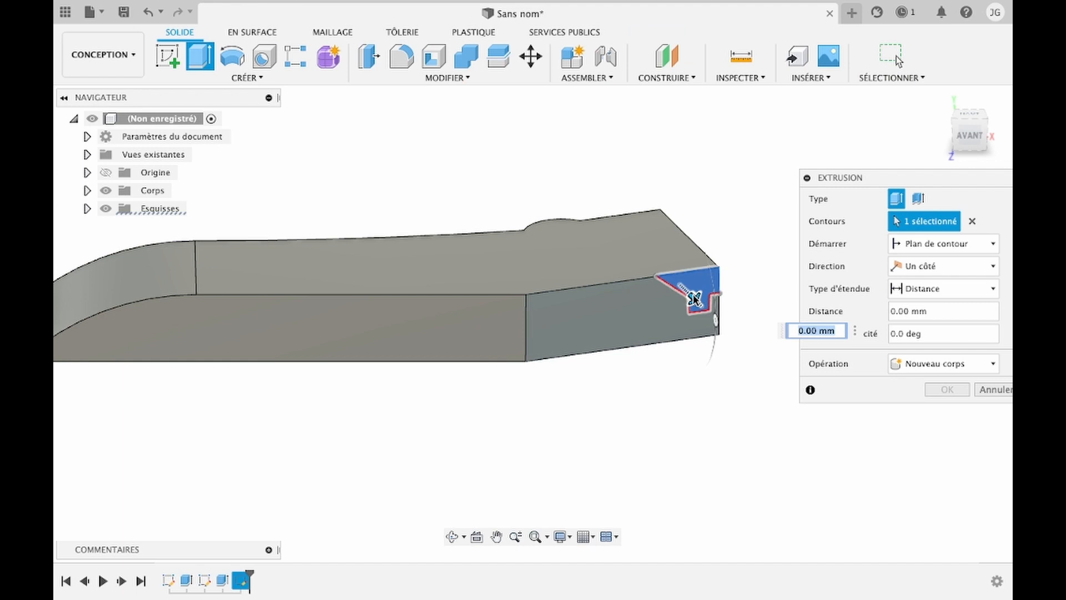
{"action": "left_click_drag", "start_coordinate": [694, 298], "coordinate": [607, 207]}
{"action": "key", "text": "Return"}
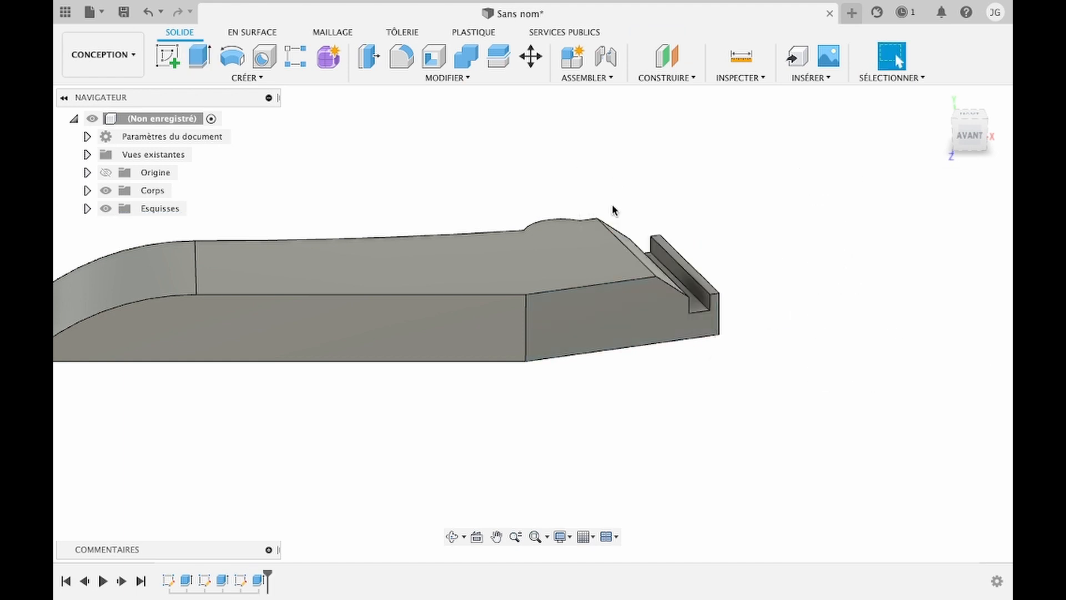
{"action": "left_click", "coordinate": [454, 536]}
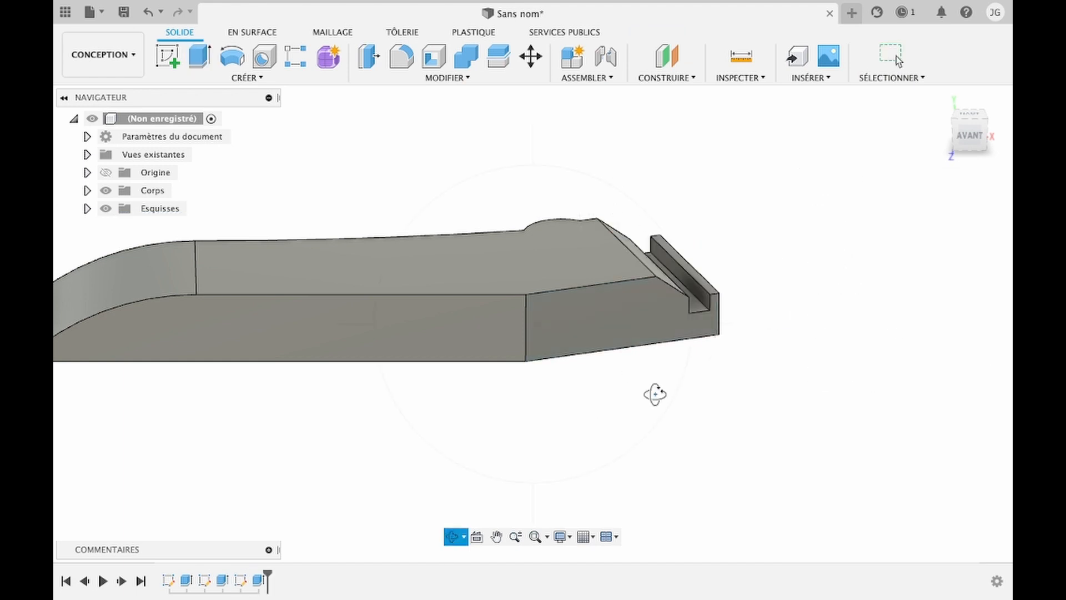
{"action": "mouse_move", "coordinate": [655, 394]}
{"action": "left_mouse_down"}
{"action": "mouse_move", "coordinate": [600, 399]}
{"action": "mouse_move", "coordinate": [664, 390]}
{"action": "mouse_move", "coordinate": [653, 398]}
{"action": "left_mouse_up"}
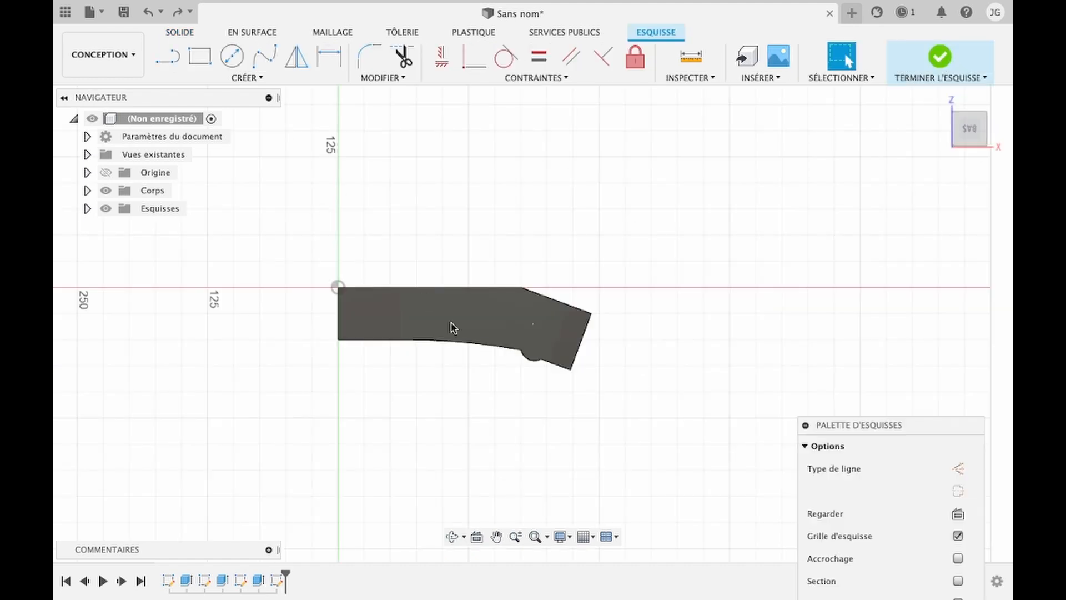
{"action": "left_click", "coordinate": [454, 535]}
{"action": "mouse_move", "coordinate": [477, 428]}
{"action": "left_mouse_down"}
{"action": "mouse_move", "coordinate": [496, 326]}
{"action": "mouse_move", "coordinate": [516, 417]}
{"action": "mouse_move", "coordinate": [509, 433]}
{"action": "left_mouse_up"}
{"action": "key", "text": "Escape"}
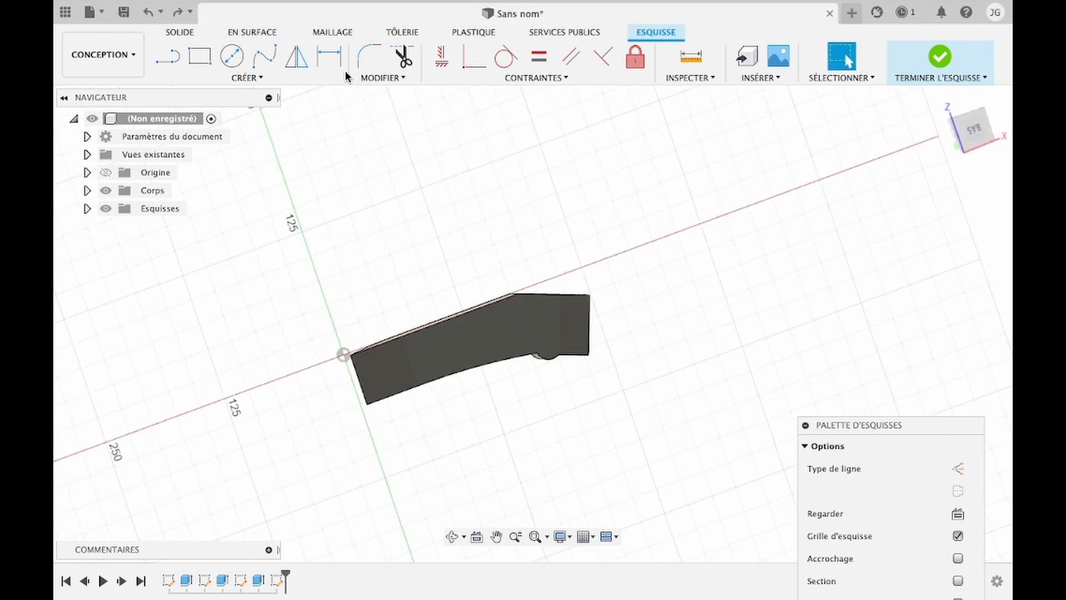
{"action": "left_click", "coordinate": [936, 71]}
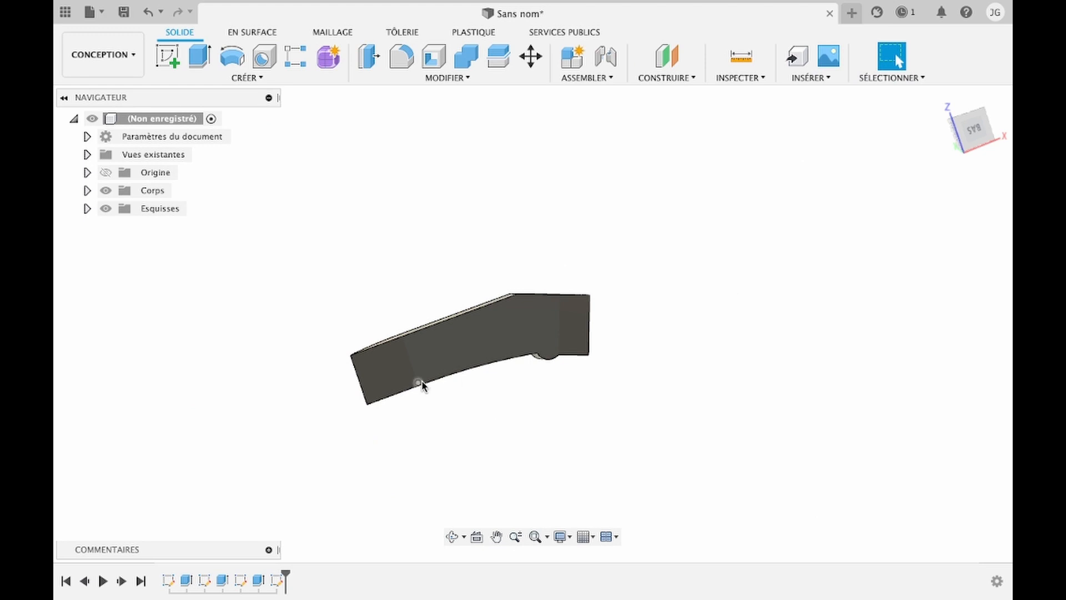
Shell the body inward with a 3 mm wall, removing the flat bottom face
{"action": "scroll", "coordinate": [422, 385], "scroll_direction": "up", "scroll_amount": 5}
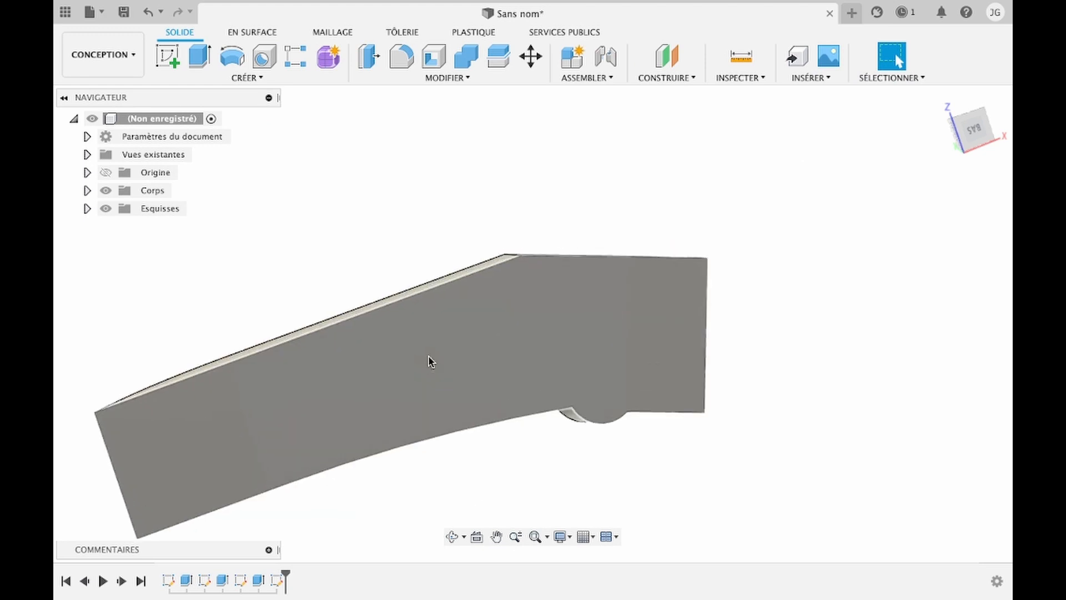
{"action": "scroll", "coordinate": [429, 360], "scroll_direction": "down", "scroll_amount": 2}
{"action": "left_click", "coordinate": [446, 61]}
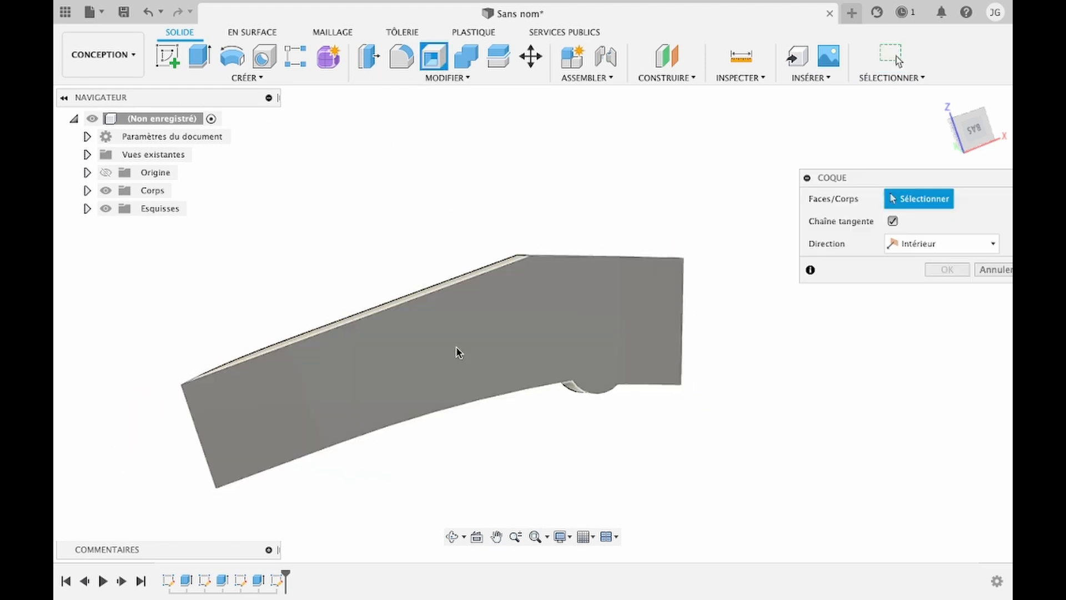
{"action": "left_click", "coordinate": [455, 349]}
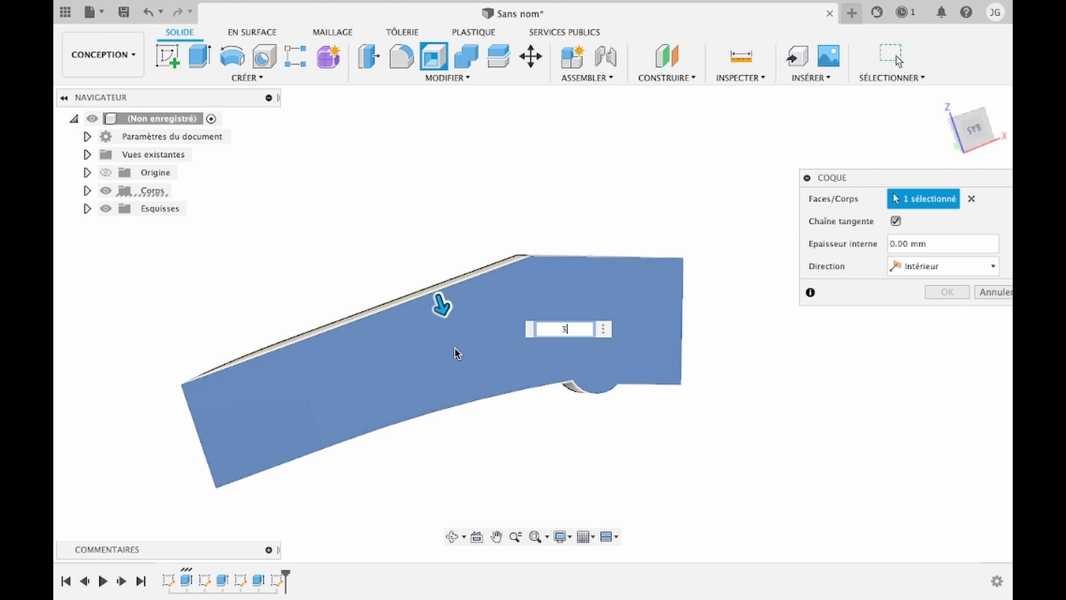
{"action": "key", "text": "Return"}
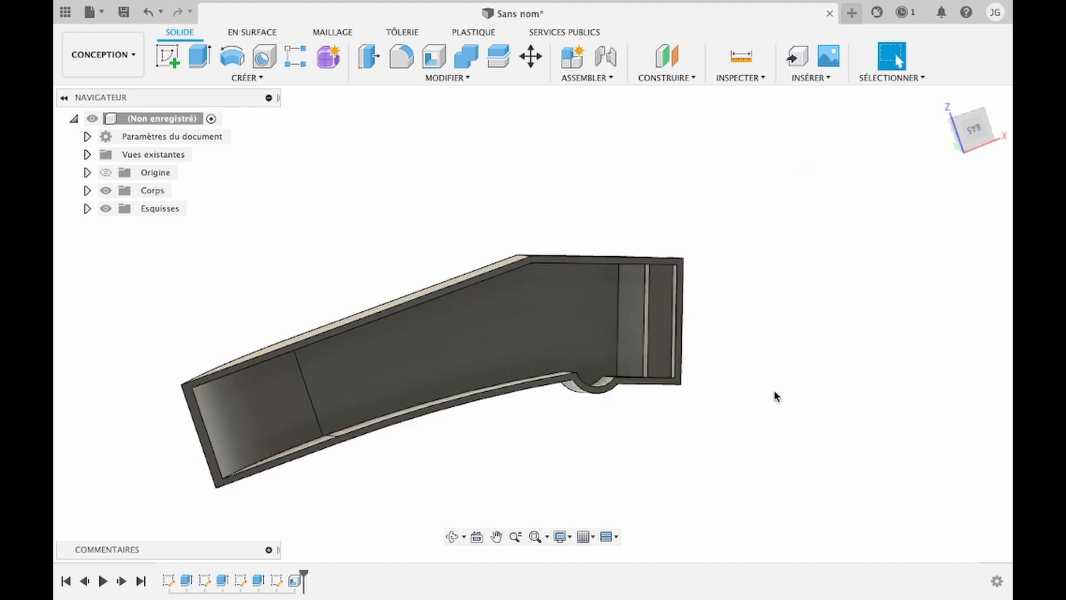
Start a sketch on the flat top face and draw a 30 mm diameter circle beside the rounded bump
{"action": "left_click", "coordinate": [451, 538]}
{"action": "left_click_drag", "start_coordinate": [516, 460], "coordinate": [600, 464]}
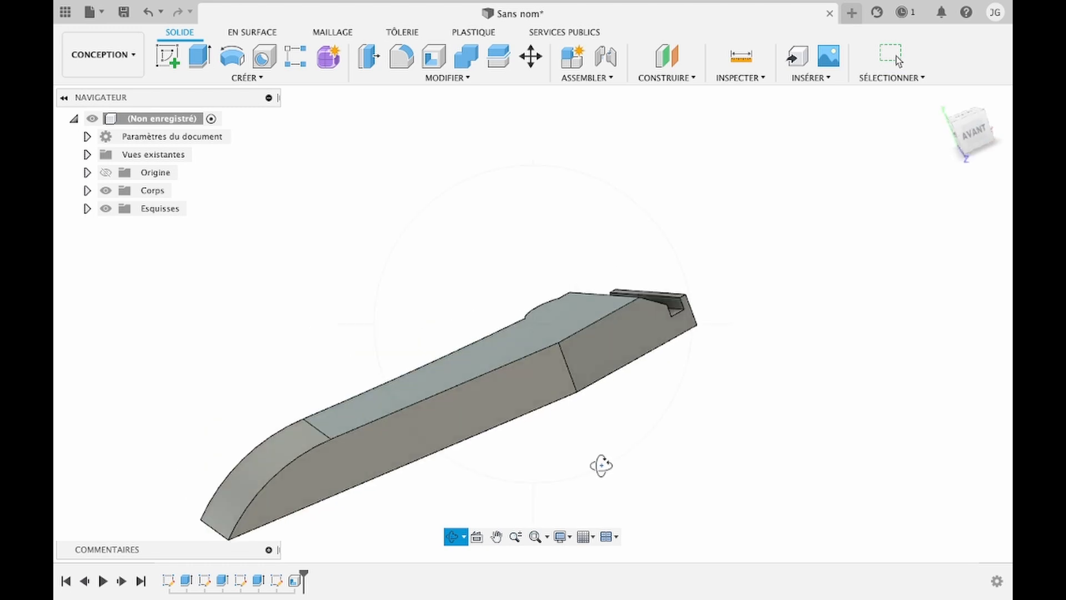
{"action": "key", "text": "Escape"}
{"action": "left_click", "coordinate": [167, 53]}
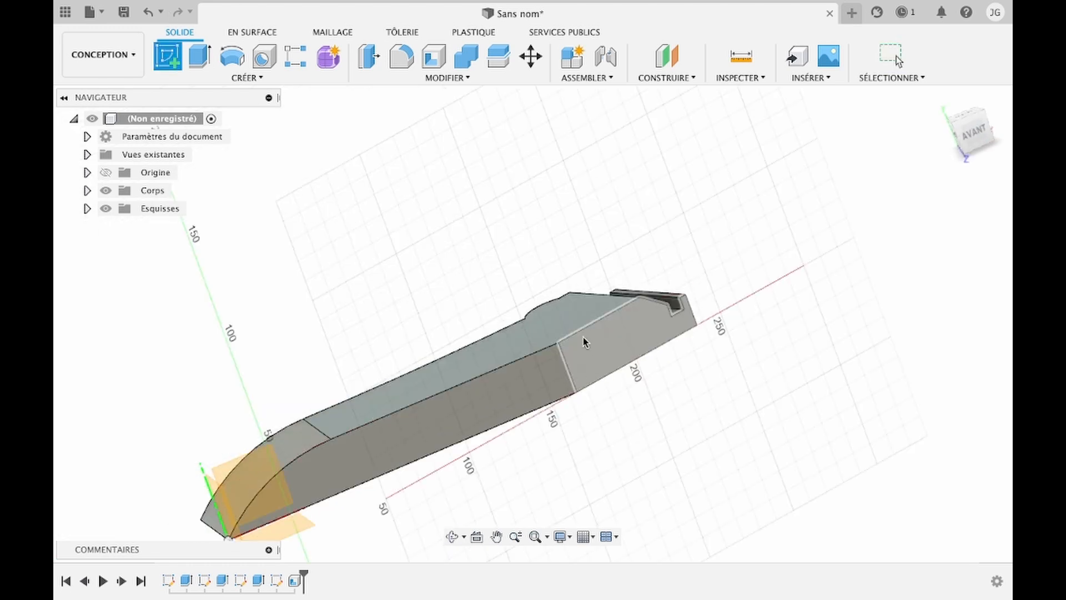
{"action": "left_click", "coordinate": [566, 316]}
{"action": "key", "text": "c"}
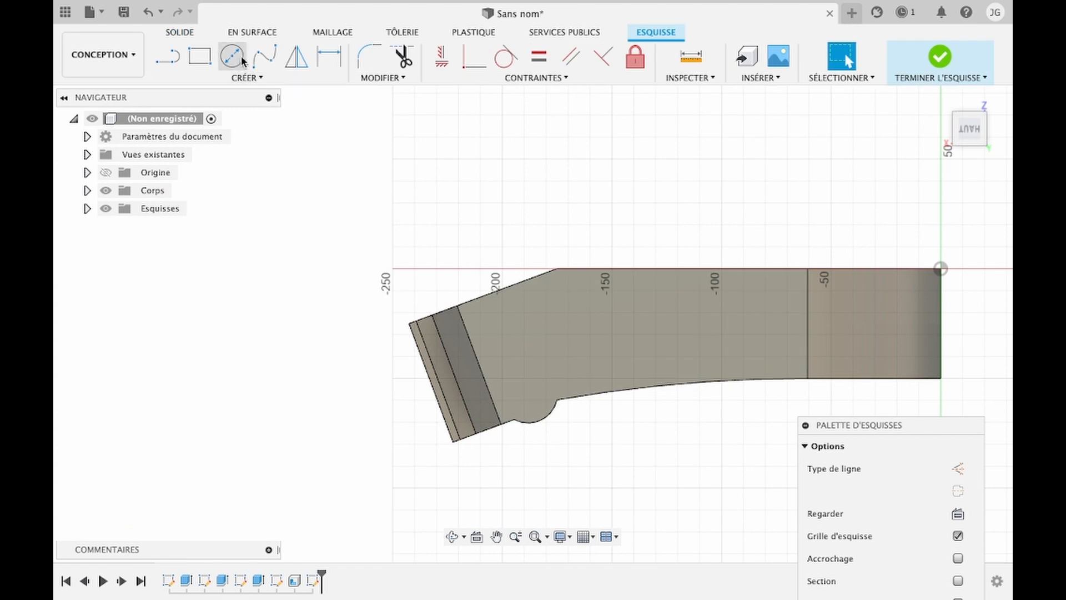
{"action": "left_click", "coordinate": [531, 335]}
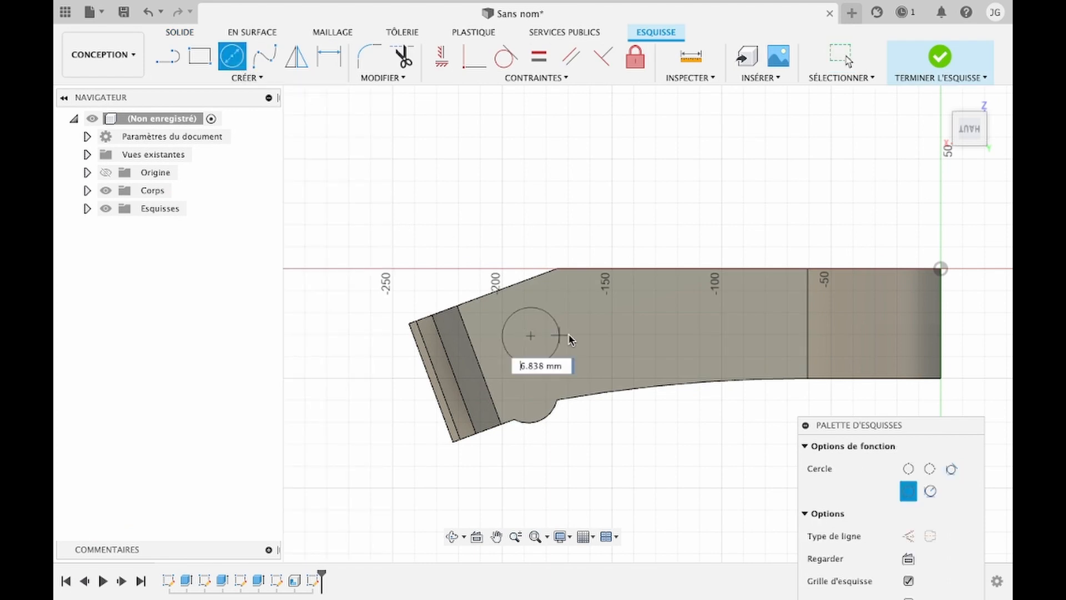
{"action": "type", "text": "30"}
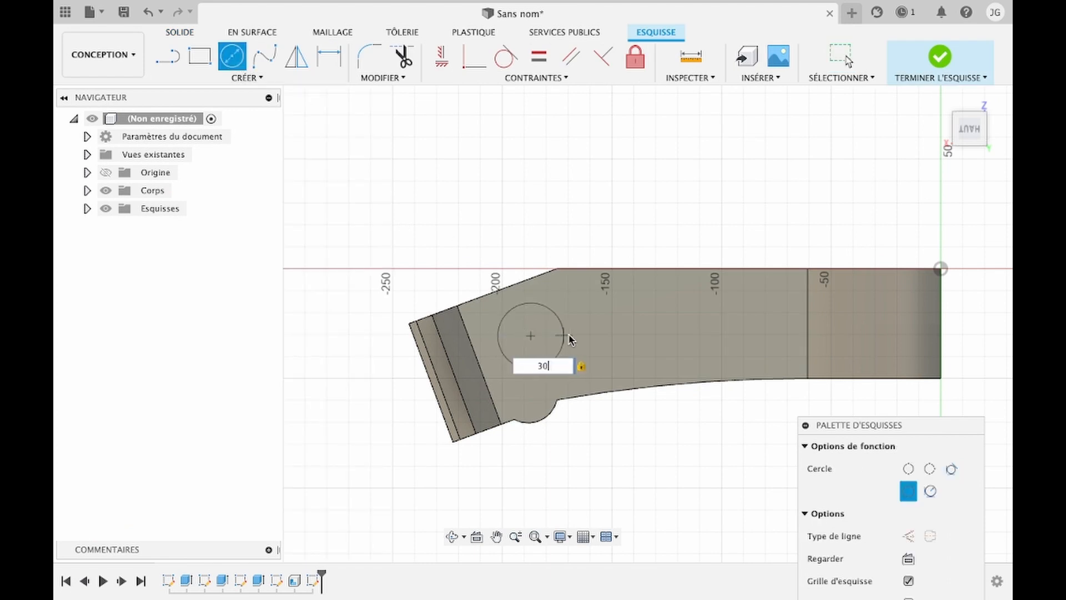
{"action": "key", "text": "Return"}
{"action": "key", "text": "Escape"}
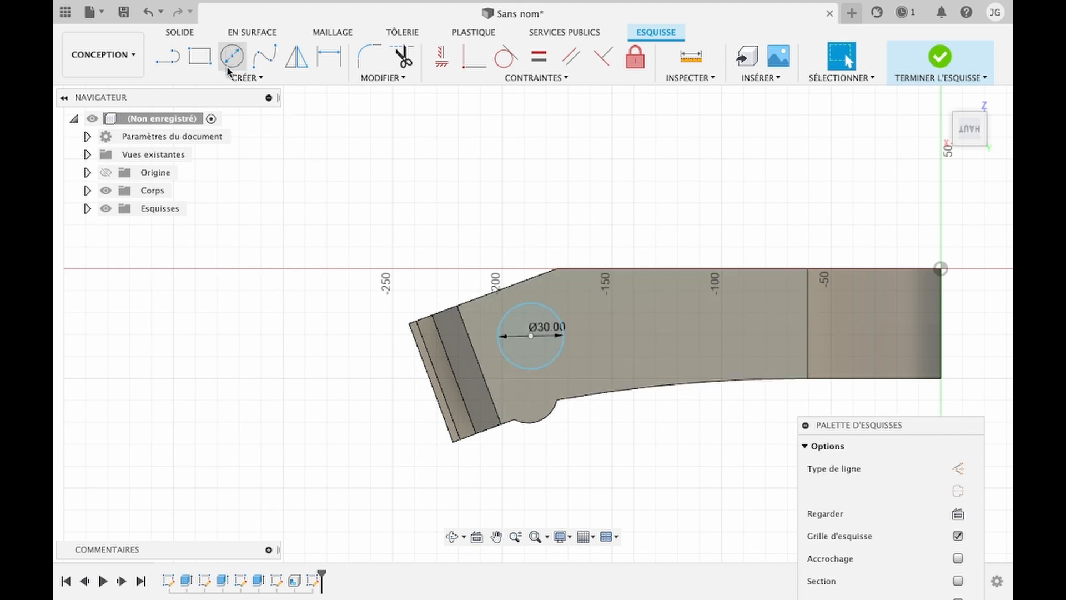
Draw a closed four-sided trapezoid over the curved end near the origin, its narrow side about 21 mm long and facing the end
{"action": "left_click", "coordinate": [169, 58]}
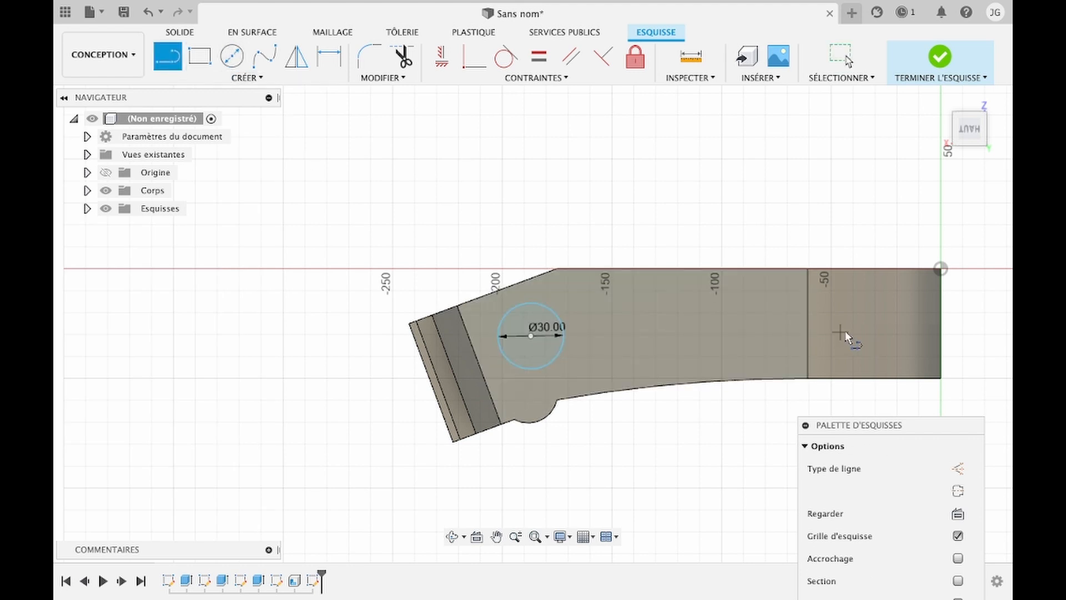
{"action": "left_click", "coordinate": [918, 299]}
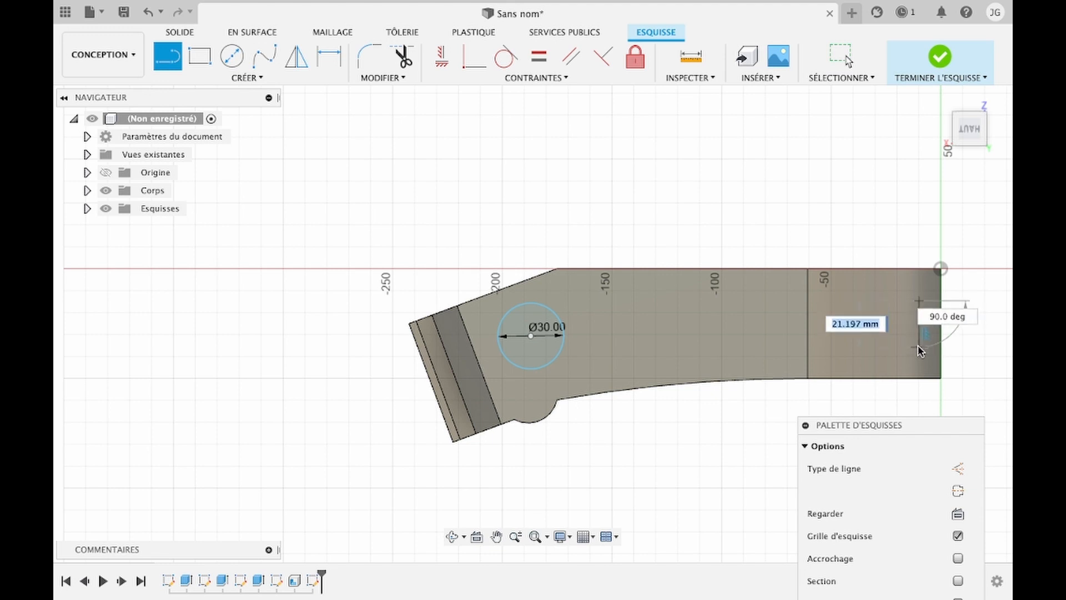
{"action": "left_click", "coordinate": [919, 347]}
{"action": "left_click", "coordinate": [844, 359]}
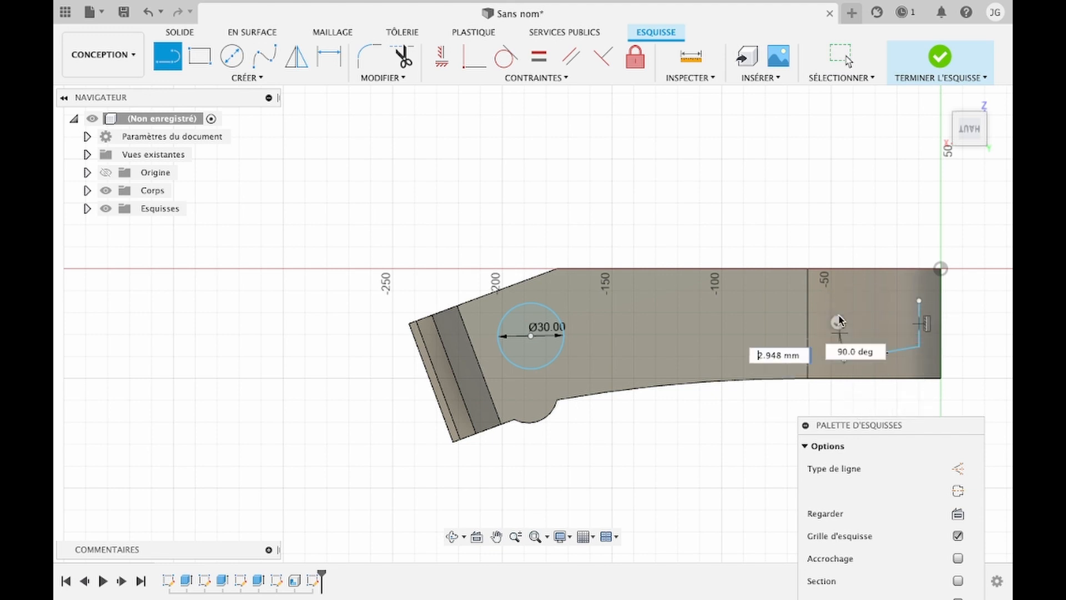
{"action": "left_click", "coordinate": [844, 291]}
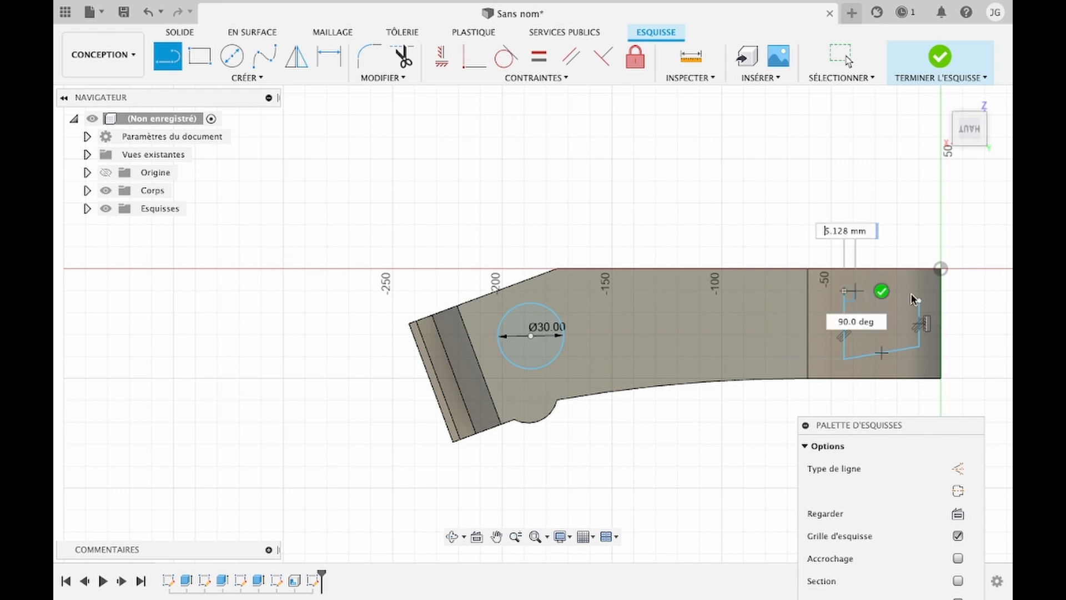
{"action": "left_click", "coordinate": [920, 300]}
{"action": "key", "text": "Escape"}
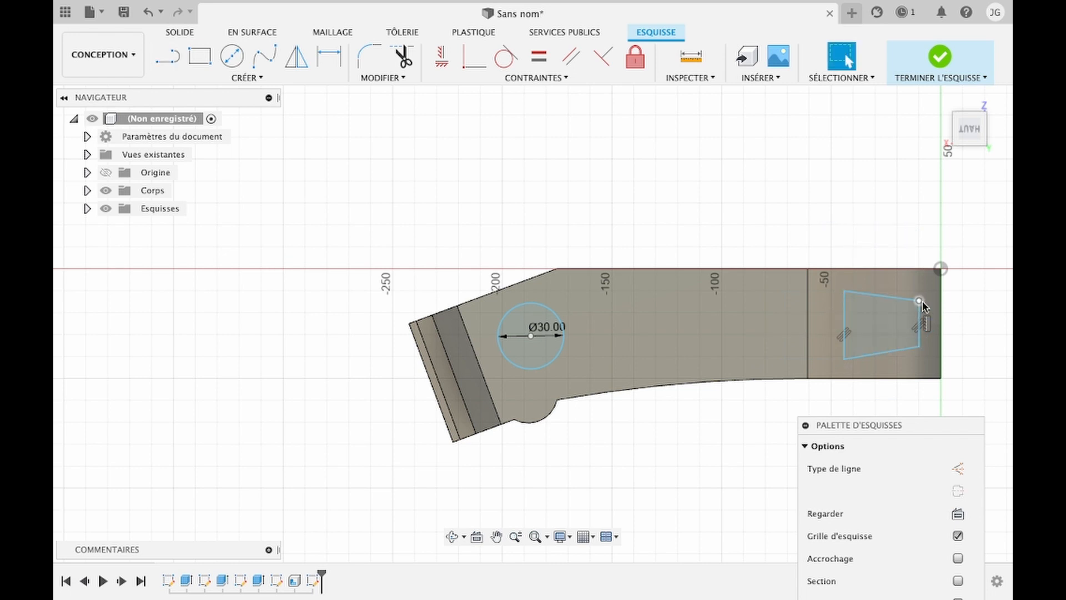
Fillet the trapezoid's corners with a 10 mm radius at the upper wide-side corner and 5 mm at the other three
{"action": "left_click", "coordinate": [367, 61]}
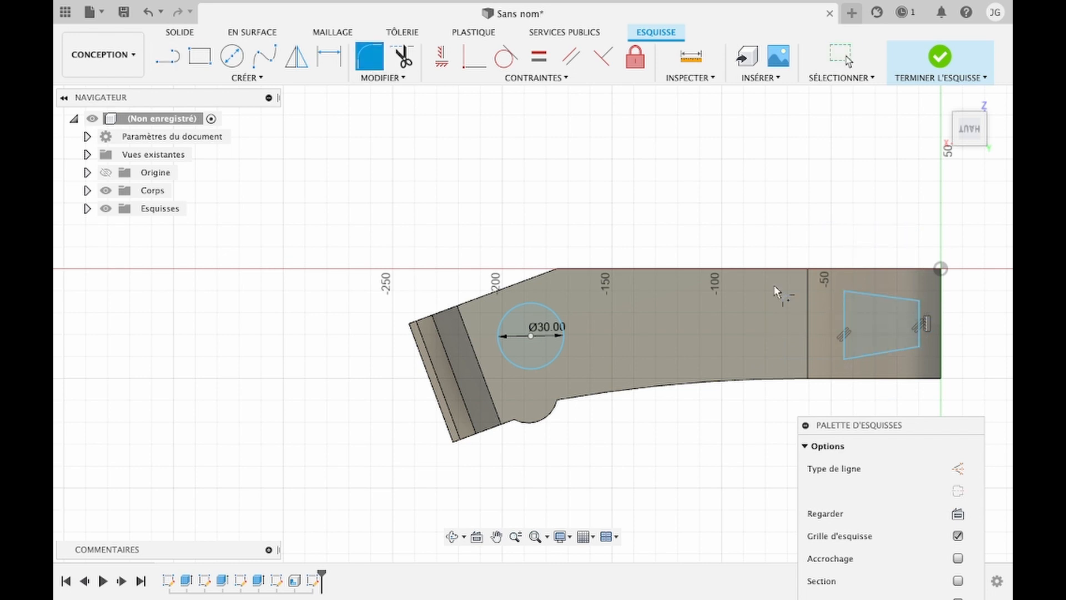
{"action": "left_click", "coordinate": [844, 290]}
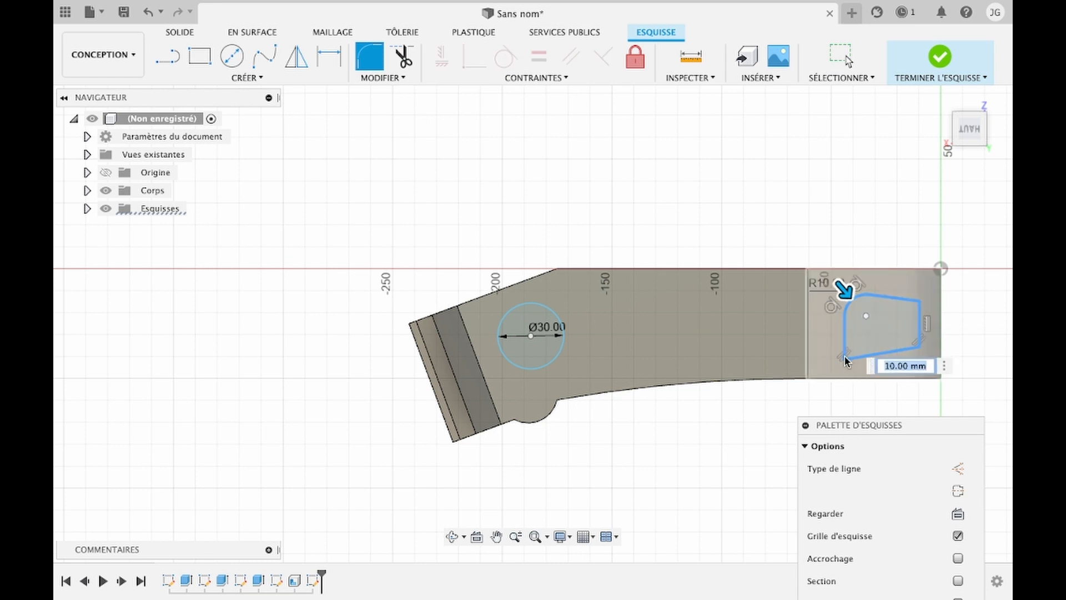
{"action": "key", "text": "Return"}
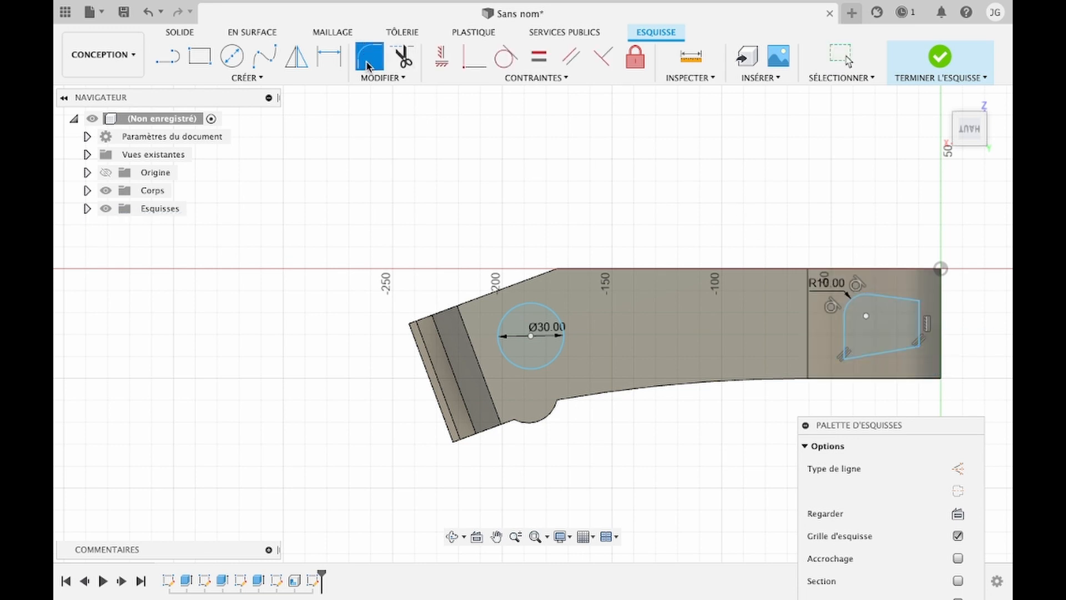
{"action": "left_click", "coordinate": [367, 63]}
{"action": "left_click", "coordinate": [843, 359]}
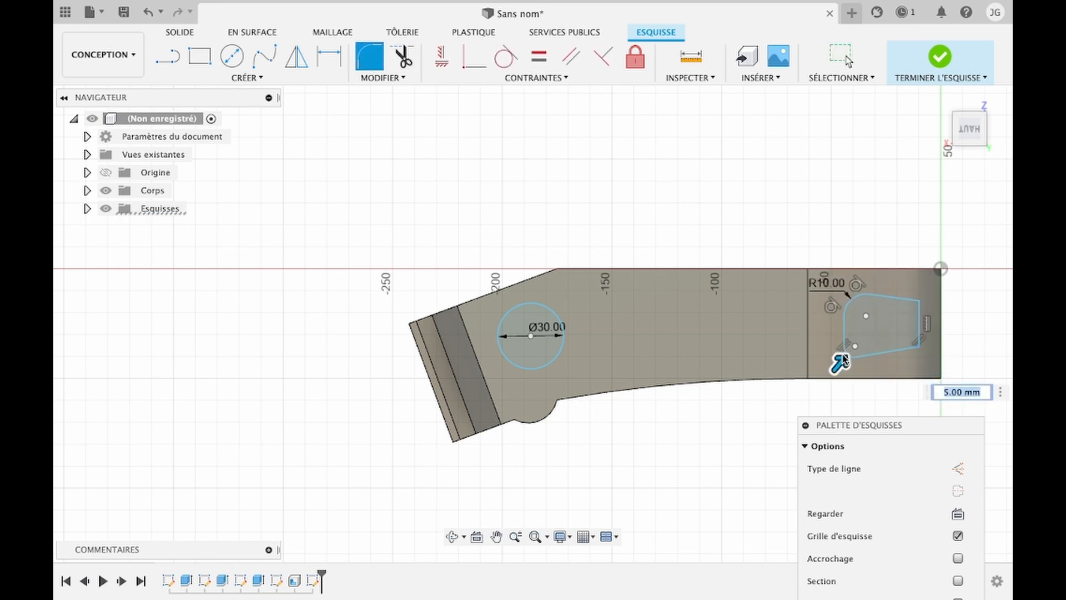
{"action": "left_click", "coordinate": [919, 331]}
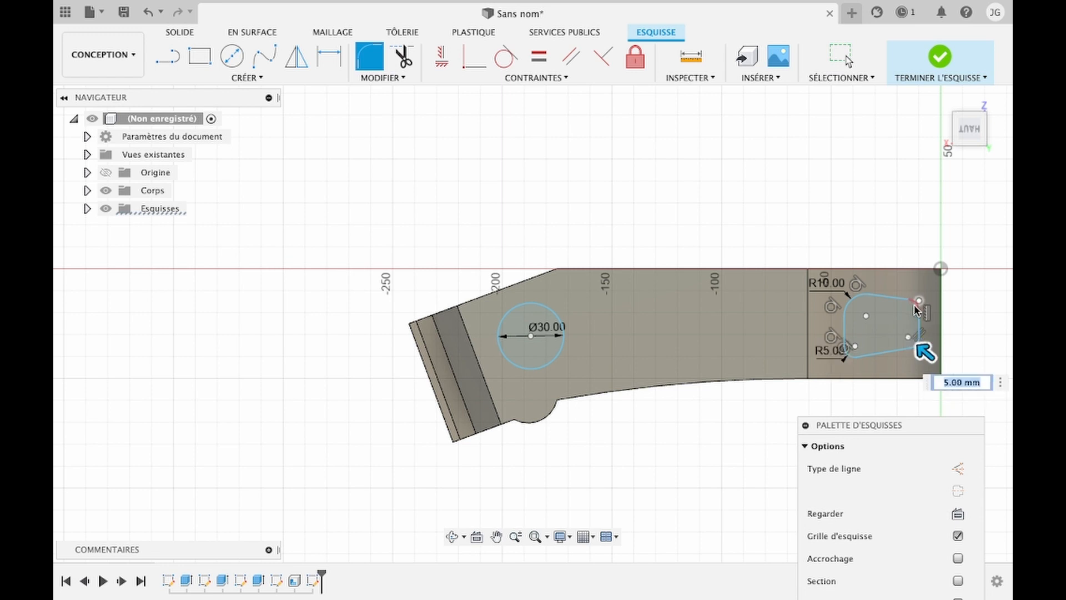
{"action": "left_click", "coordinate": [918, 303]}
{"action": "key", "text": "Return"}
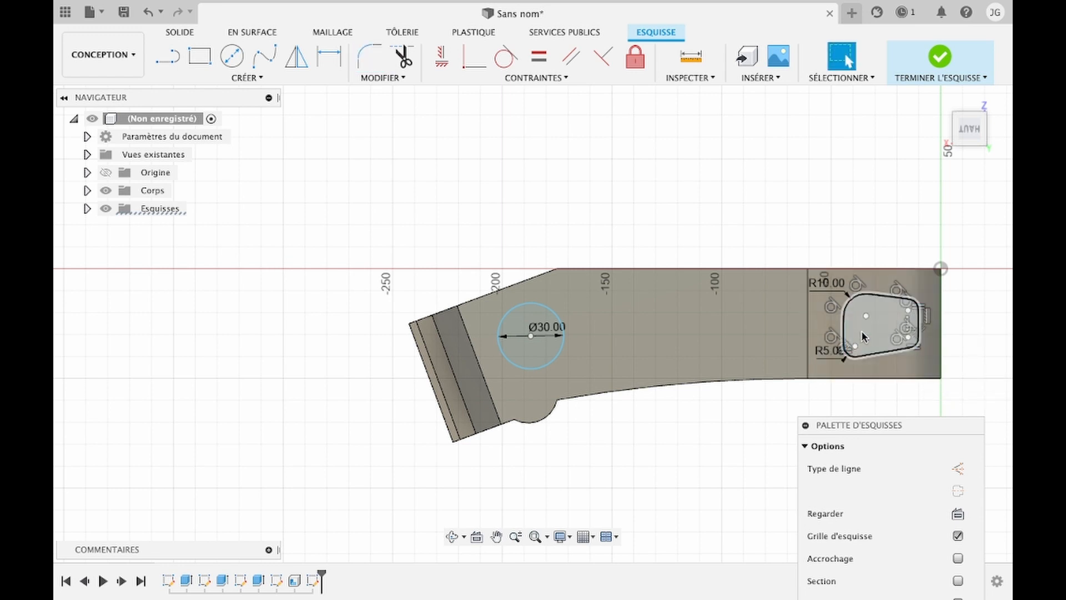
Cut the rounded trapezoid and the 30 mm circle through the top of the casing by extruding both profiles -50 mm
{"action": "left_click", "coordinate": [864, 336]}
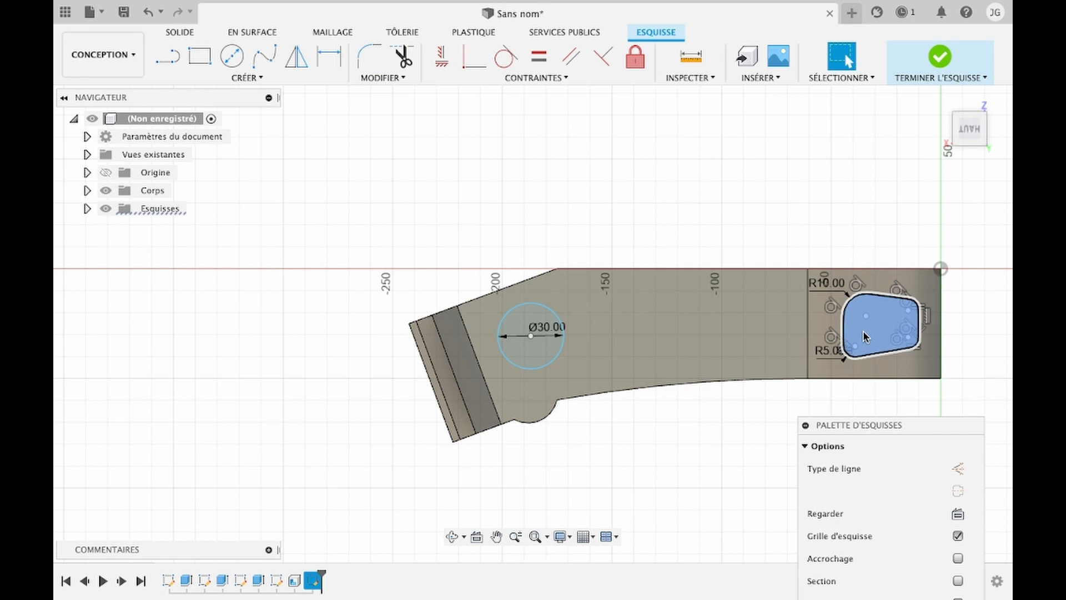
{"action": "key", "text": "e"}
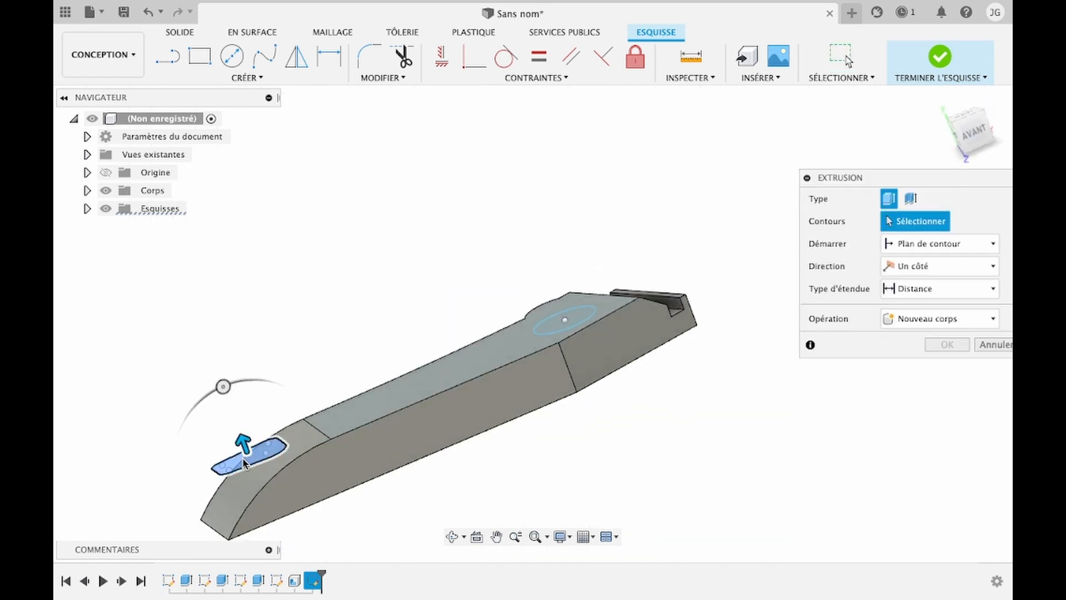
{"action": "left_click", "coordinate": [576, 320]}
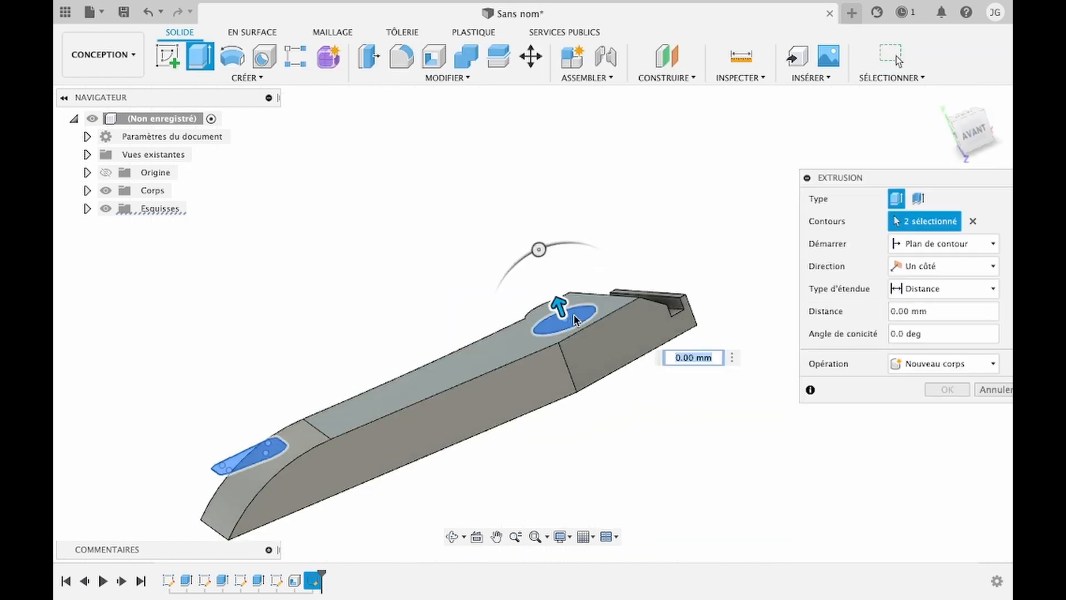
{"action": "left_click_drag", "start_coordinate": [560, 307], "coordinate": [607, 436]}
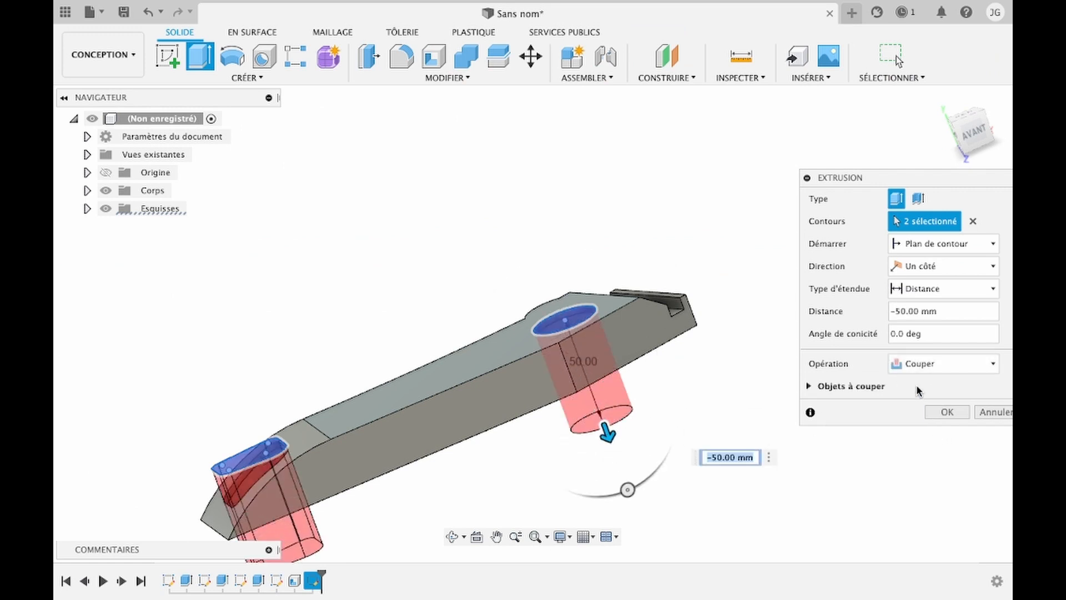
{"action": "left_click", "coordinate": [942, 412]}
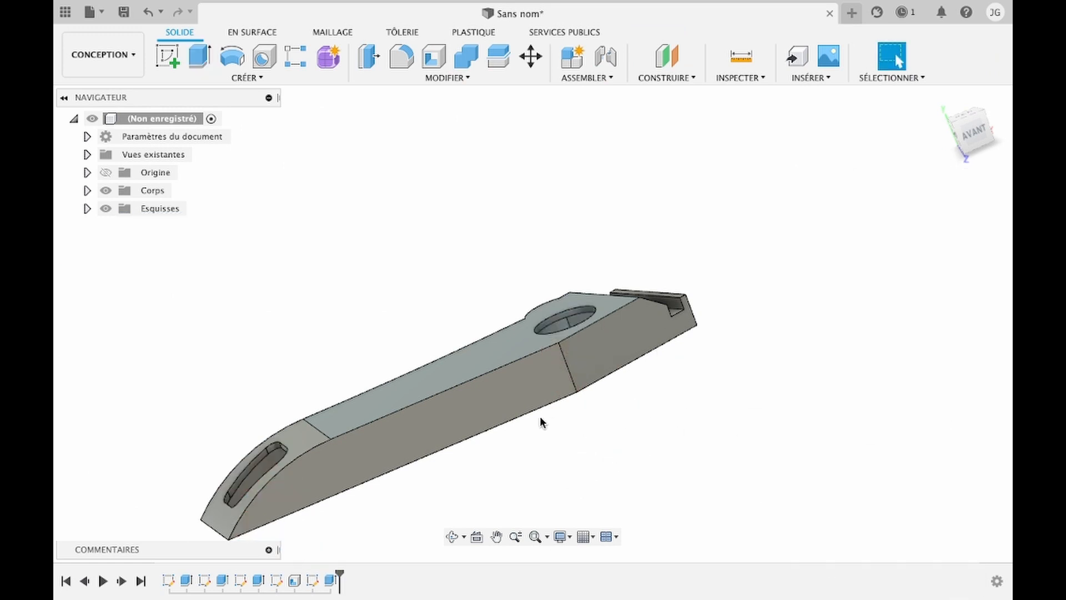
Start a sketch on the plane of the casing's open underside and draw a rectangle surrounding the whole casing with a margin, finishing the sketch
{"action": "left_click", "coordinate": [452, 536]}
{"action": "mouse_move", "coordinate": [439, 389]}
{"action": "left_mouse_down"}
{"action": "mouse_move", "coordinate": [421, 445]}
{"action": "mouse_move", "coordinate": [376, 438]}
{"action": "mouse_move", "coordinate": [553, 352]}
{"action": "mouse_move", "coordinate": [666, 388]}
{"action": "left_mouse_up"}
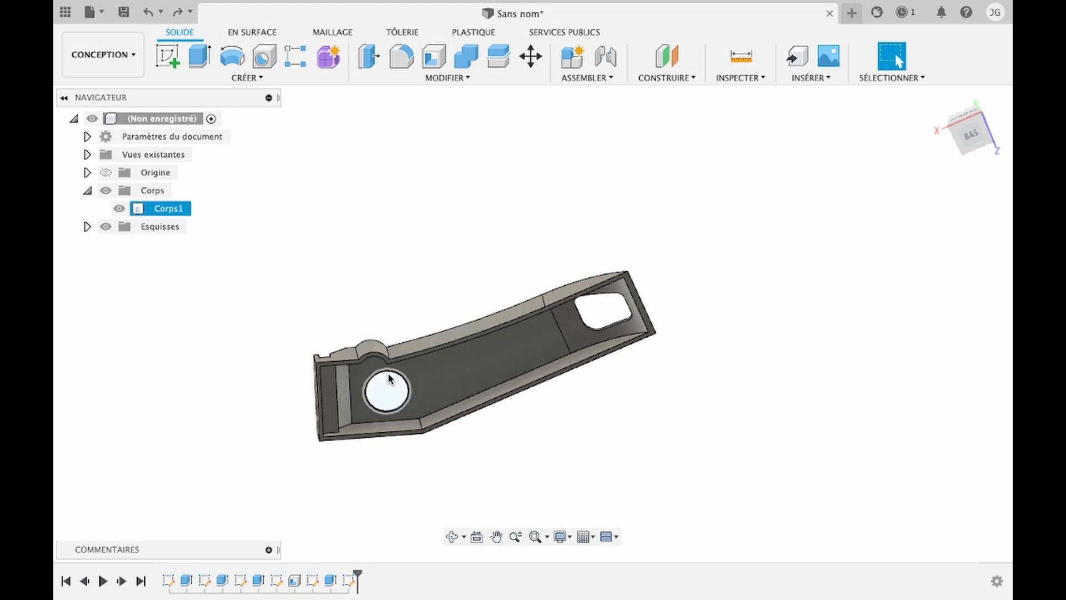
{"action": "left_click", "coordinate": [171, 57]}
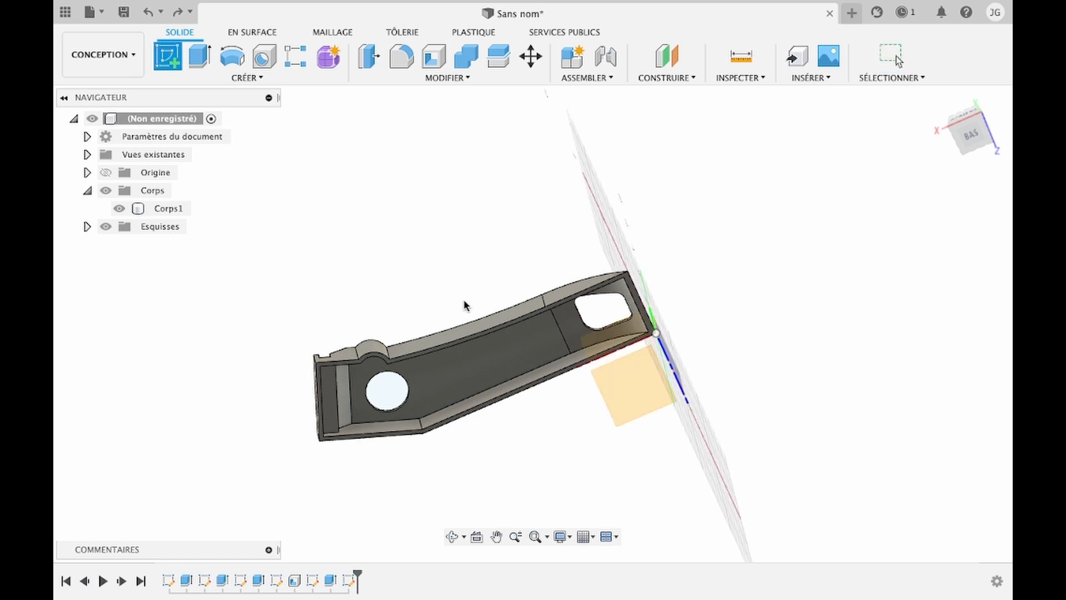
{"action": "left_click", "coordinate": [619, 333]}
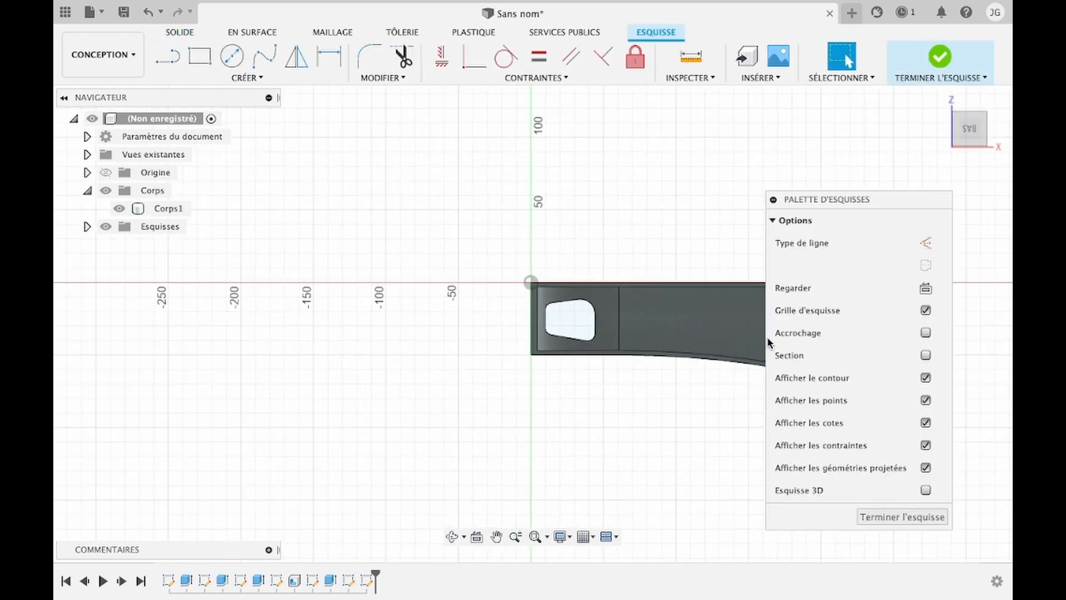
{"action": "scroll", "coordinate": [768, 338], "scroll_direction": "up", "scroll_amount": 3}
{"action": "scroll", "coordinate": [603, 342], "scroll_direction": "right", "scroll_amount": 4}
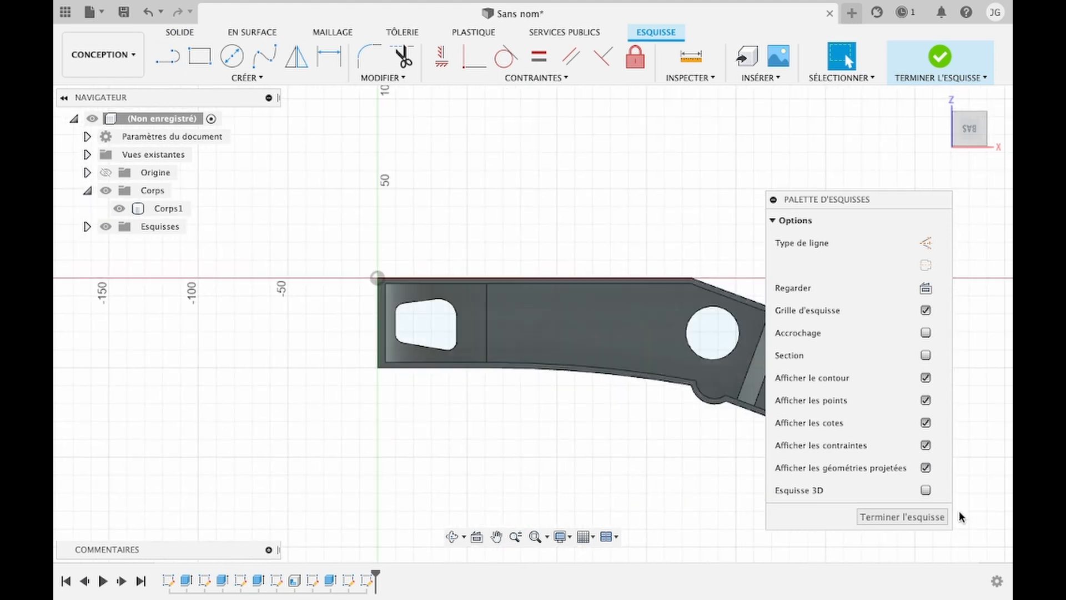
{"action": "scroll", "coordinate": [639, 505], "scroll_direction": "right", "scroll_amount": 2}
{"action": "scroll", "coordinate": [640, 504], "scroll_direction": "right", "scroll_amount": 2}
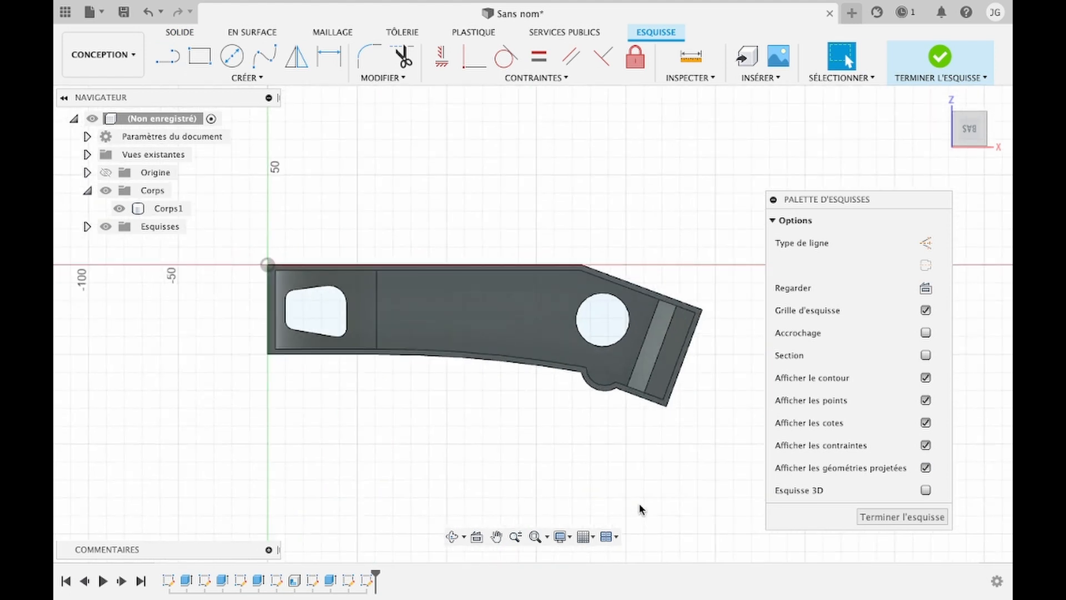
{"action": "left_click", "coordinate": [208, 64]}
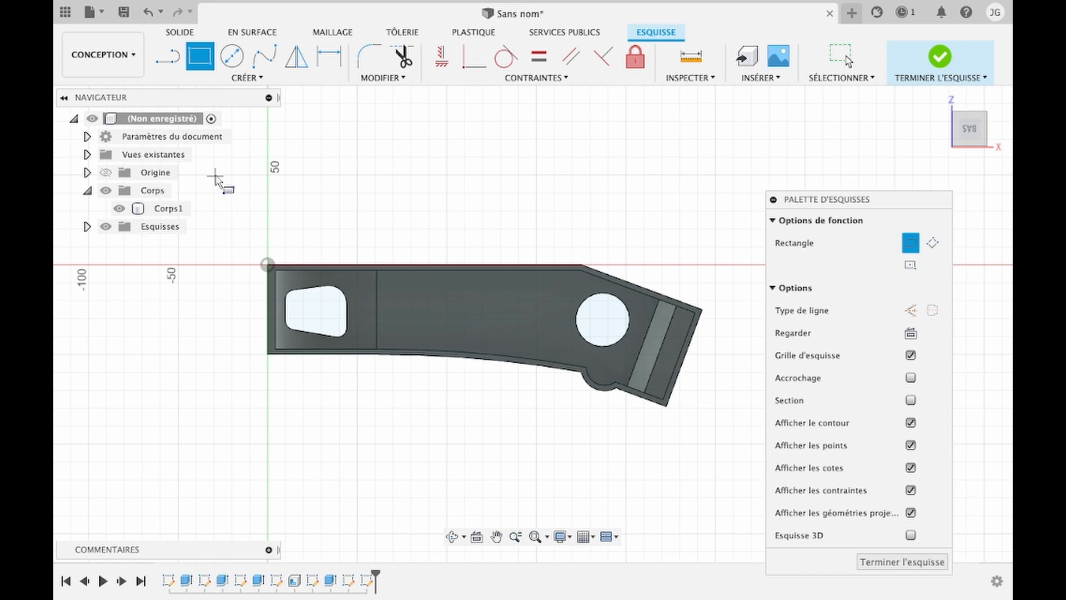
{"action": "left_click", "coordinate": [216, 176]}
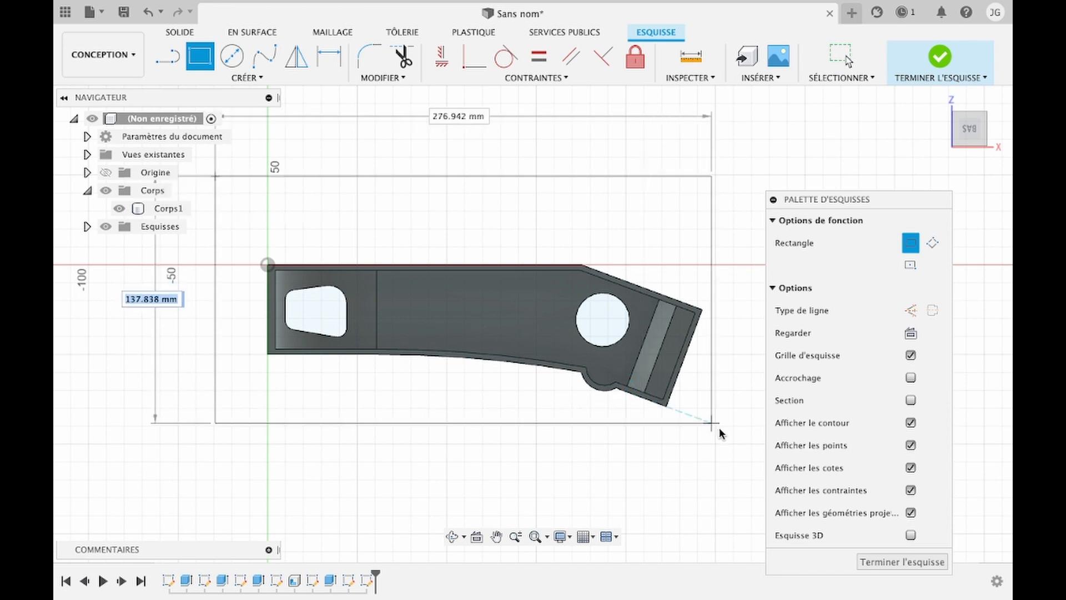
{"action": "left_click", "coordinate": [740, 465]}
{"action": "key", "text": "Escape"}
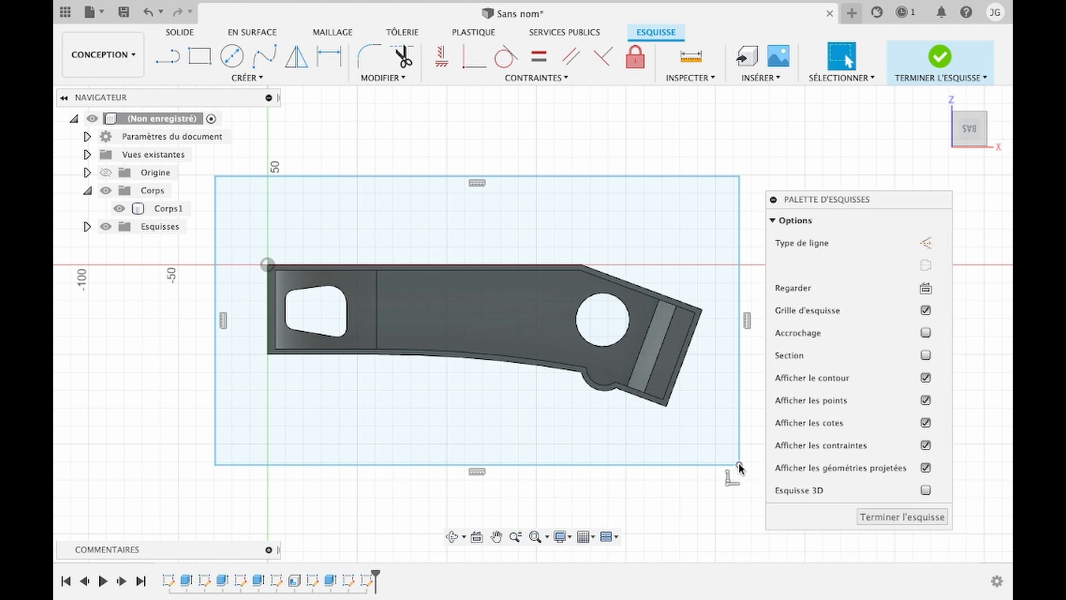
{"action": "left_click", "coordinate": [878, 516]}
Extrude all three regions of the rectangle sketch 20 mm away from the casing, joined to the body as a base block
{"action": "left_click", "coordinate": [452, 537]}
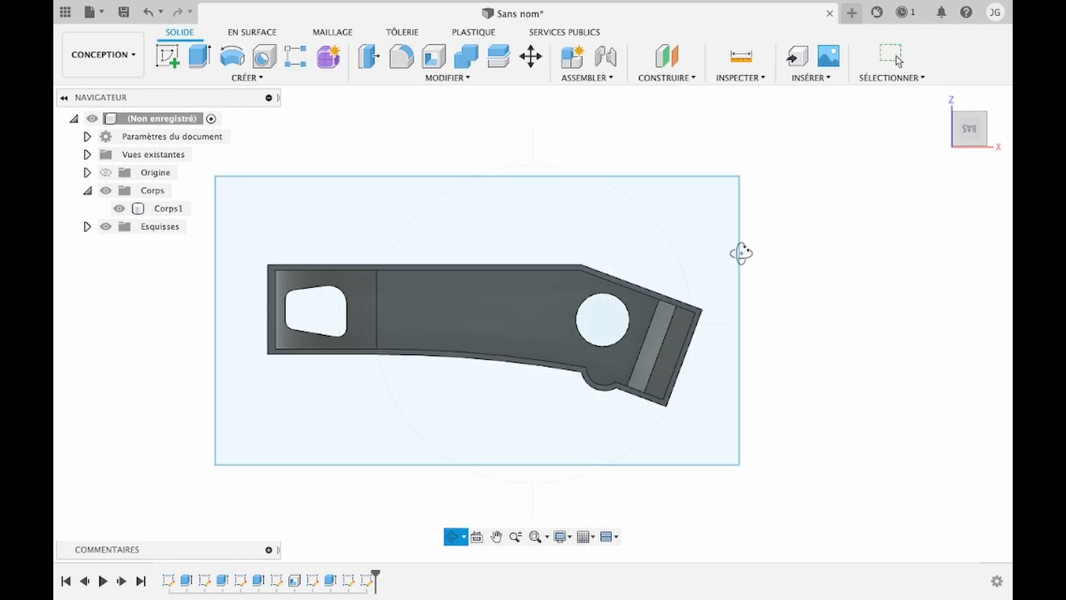
{"action": "left_click_drag", "start_coordinate": [740, 249], "coordinate": [639, 305]}
{"action": "key", "text": "Escape"}
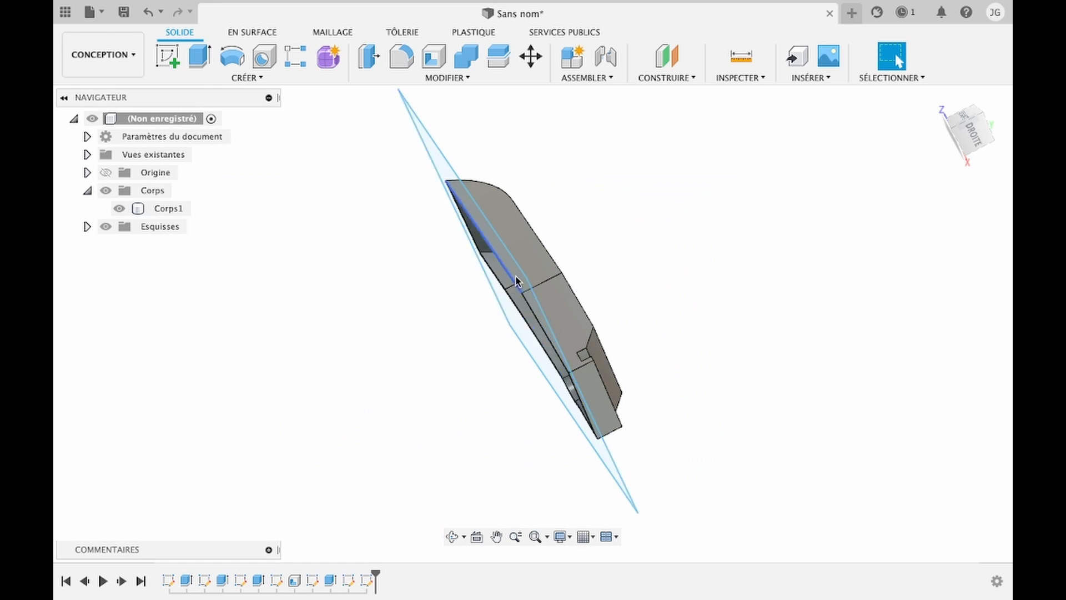
{"action": "scroll", "coordinate": [533, 503], "scroll_direction": "right", "scroll_amount": 1}
{"action": "left_click", "coordinate": [452, 536]}
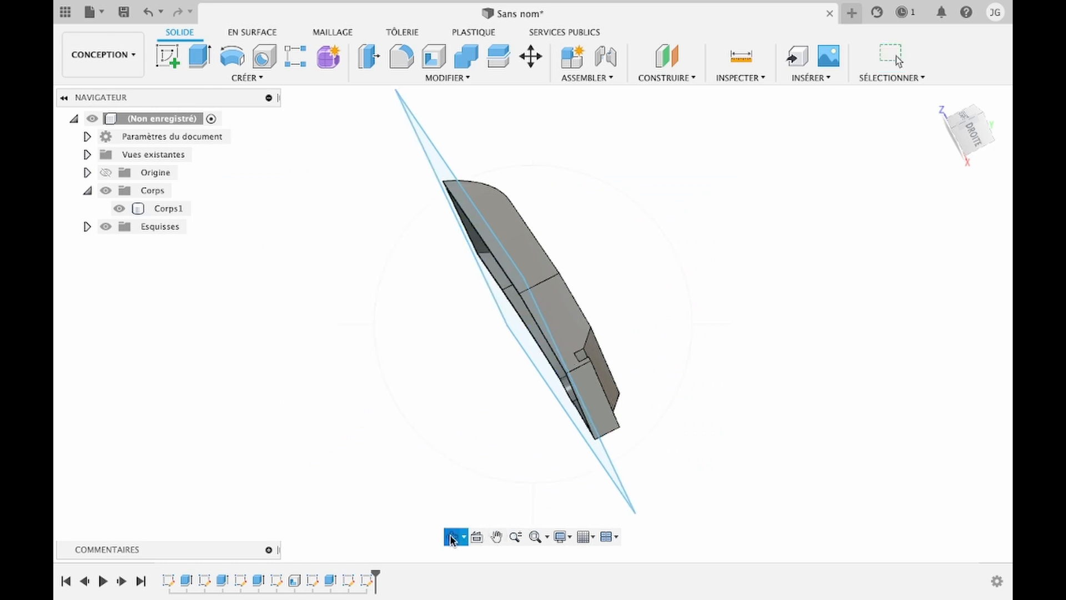
{"action": "left_click_drag", "start_coordinate": [549, 353], "coordinate": [607, 314]}
{"action": "key", "text": "Escape"}
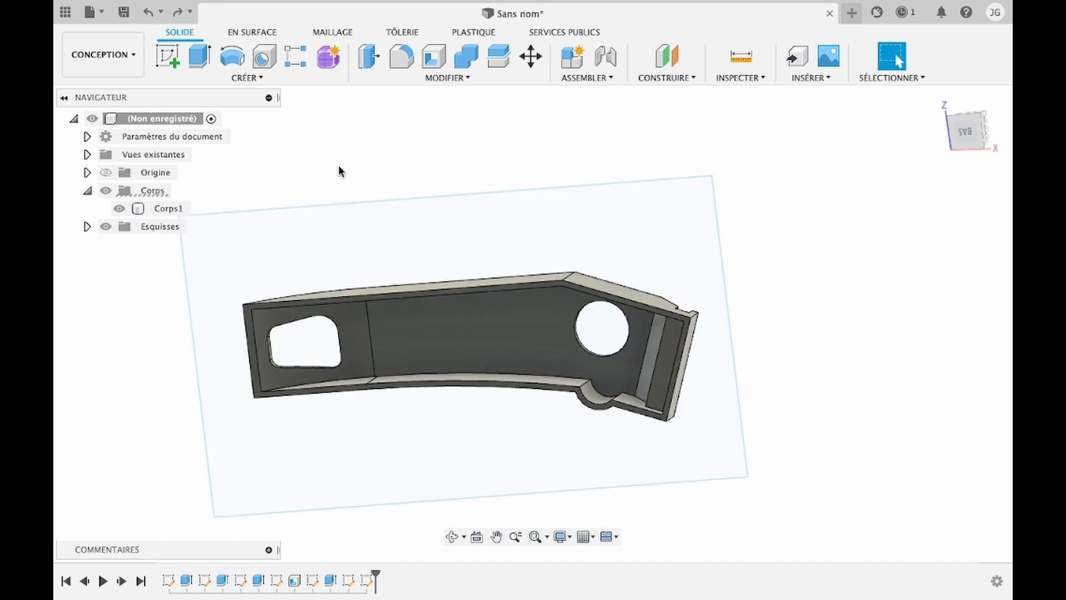
{"action": "key", "text": "e"}
{"action": "left_click", "coordinate": [337, 249]}
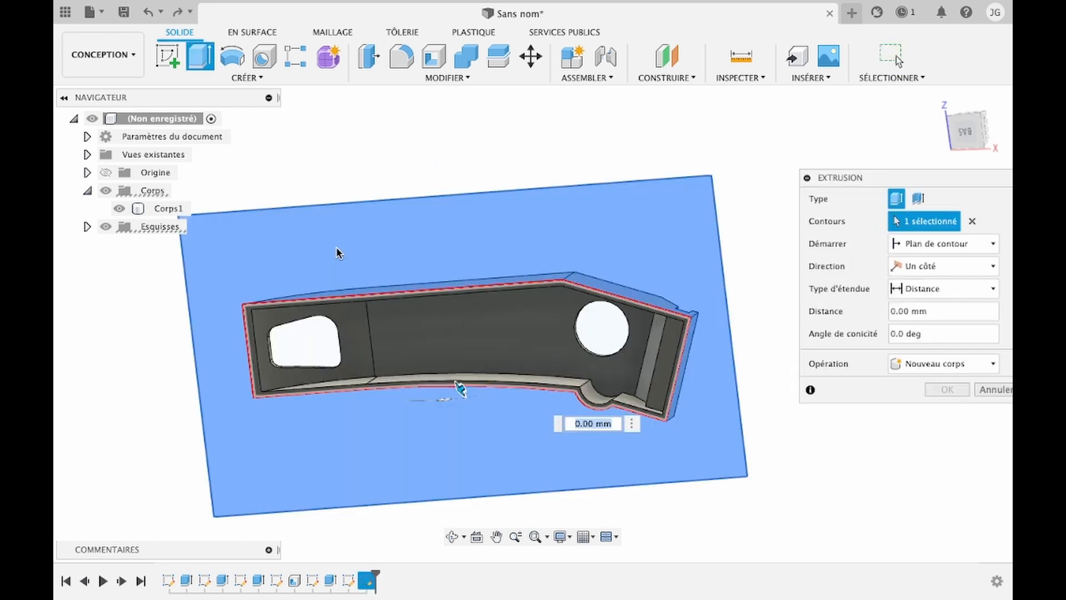
{"action": "left_click", "coordinate": [330, 319]}
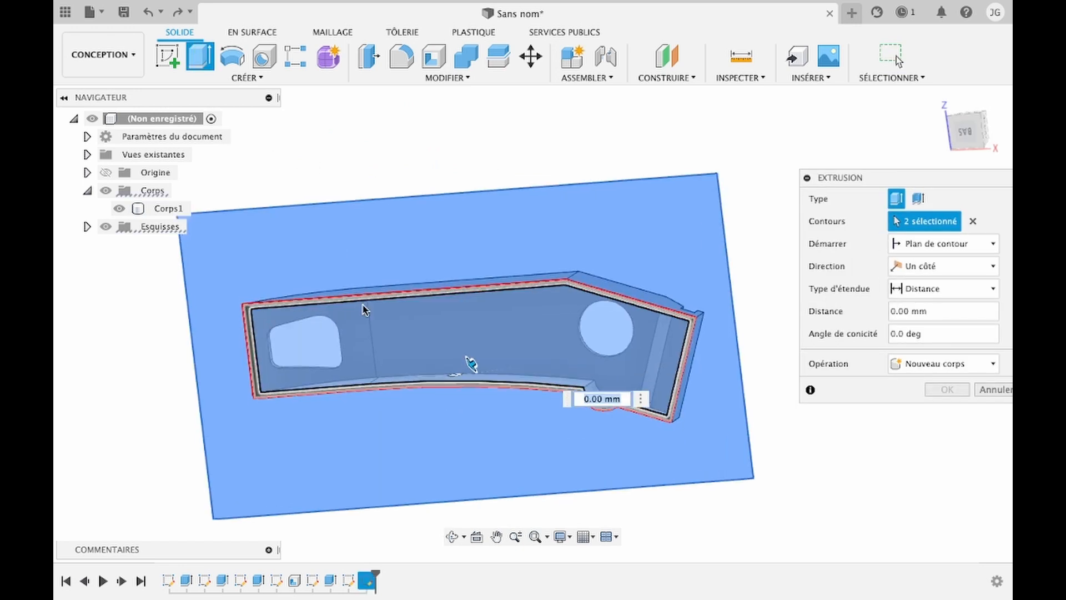
{"action": "left_click", "coordinate": [492, 291]}
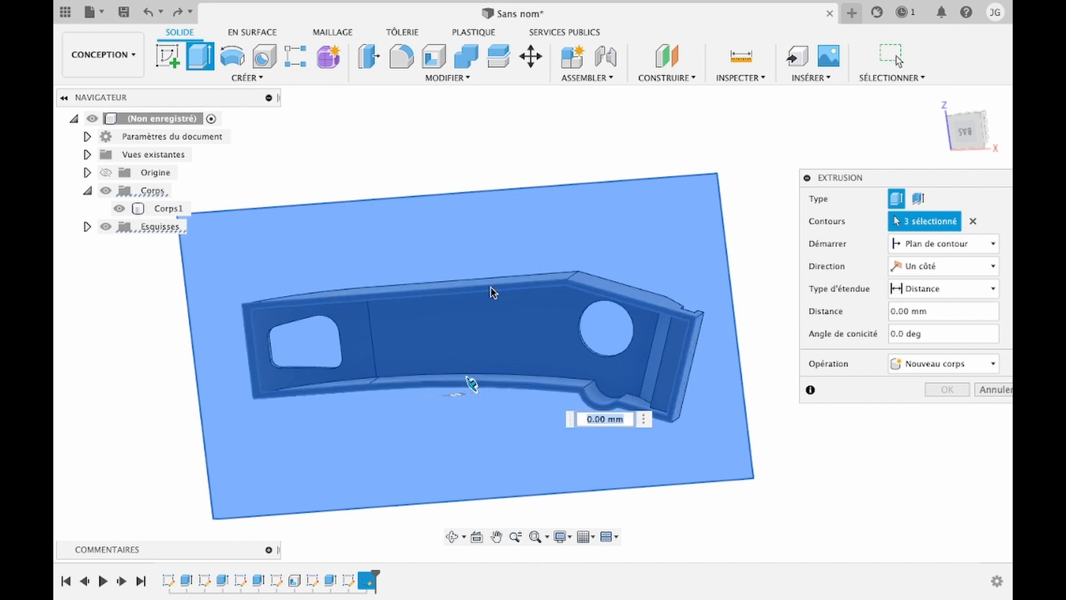
{"action": "type", "text": "4"}
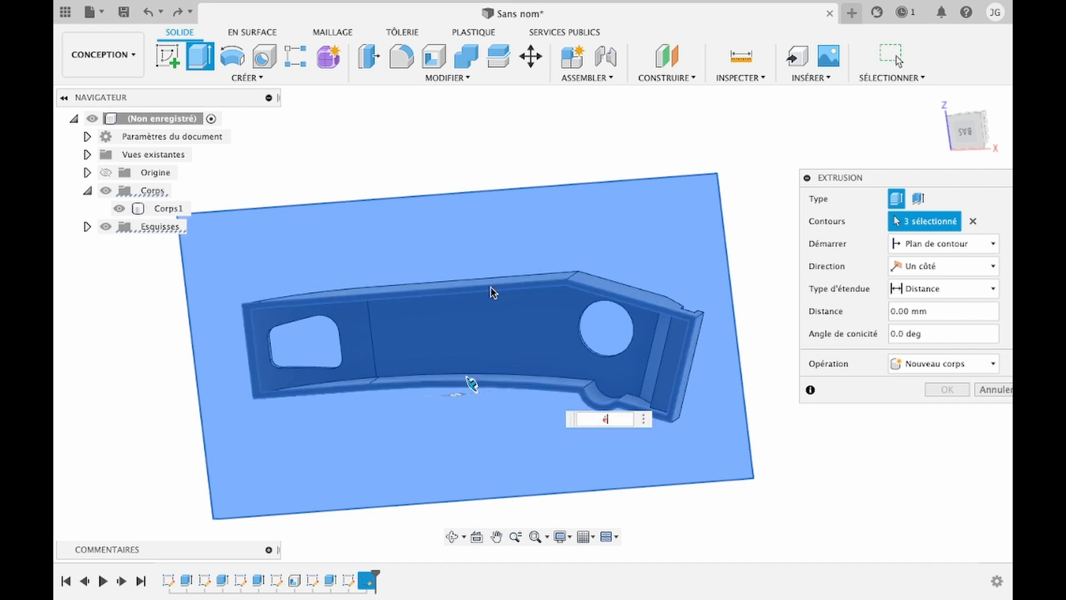
{"action": "type", "text": "0"}
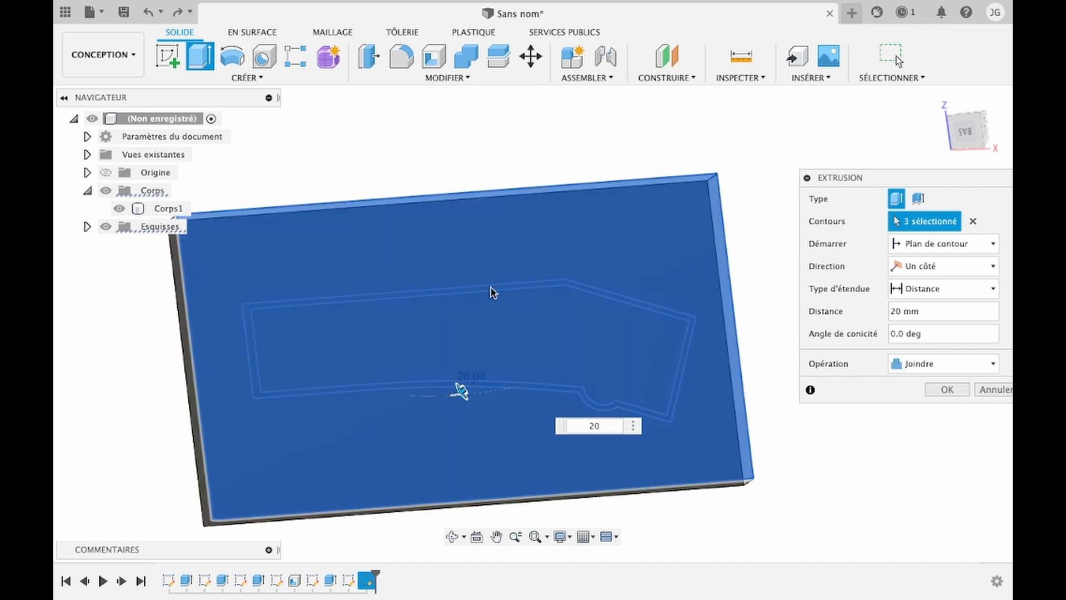
{"action": "key", "text": "Return"}
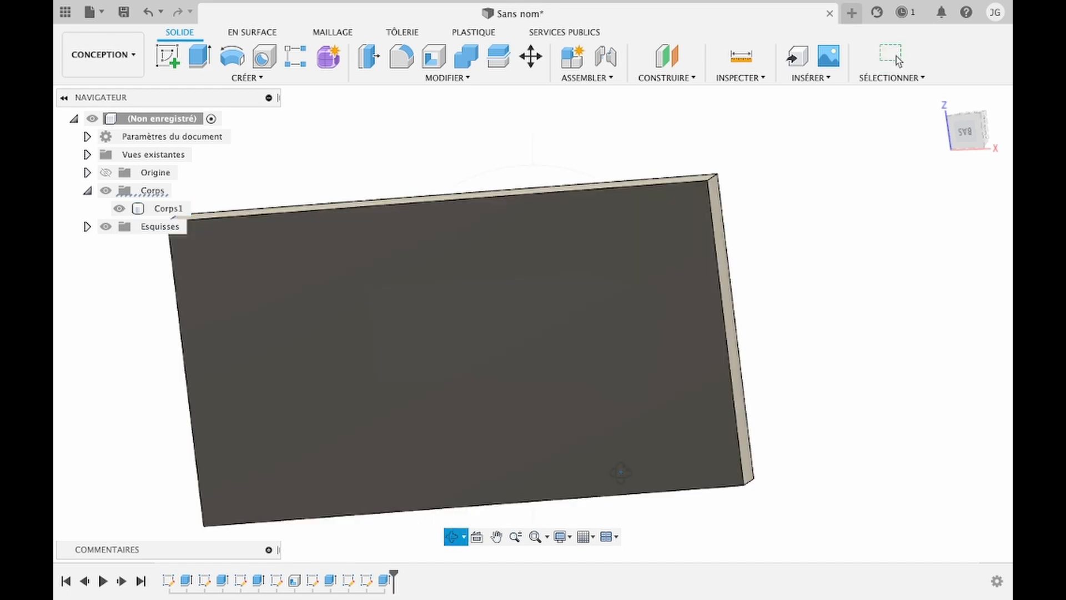
Shell the base block inward with a 4 mm wall, removing its large flat underside face
{"action": "middle_click_drag", "start_coordinate": [621, 473], "coordinate": [662, 436], "text": "shift"}
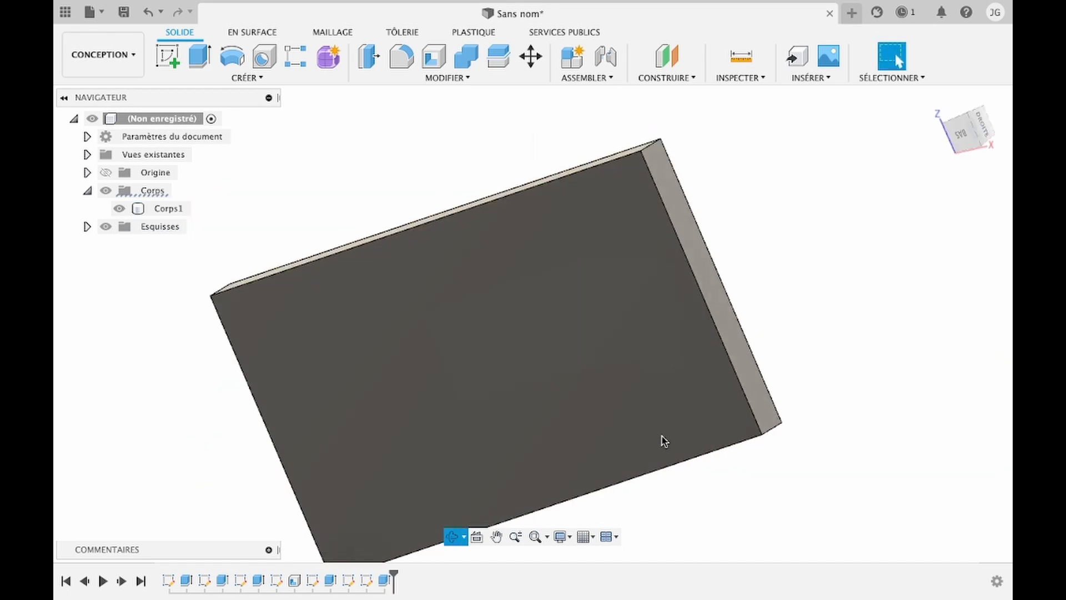
{"action": "left_click", "coordinate": [434, 56]}
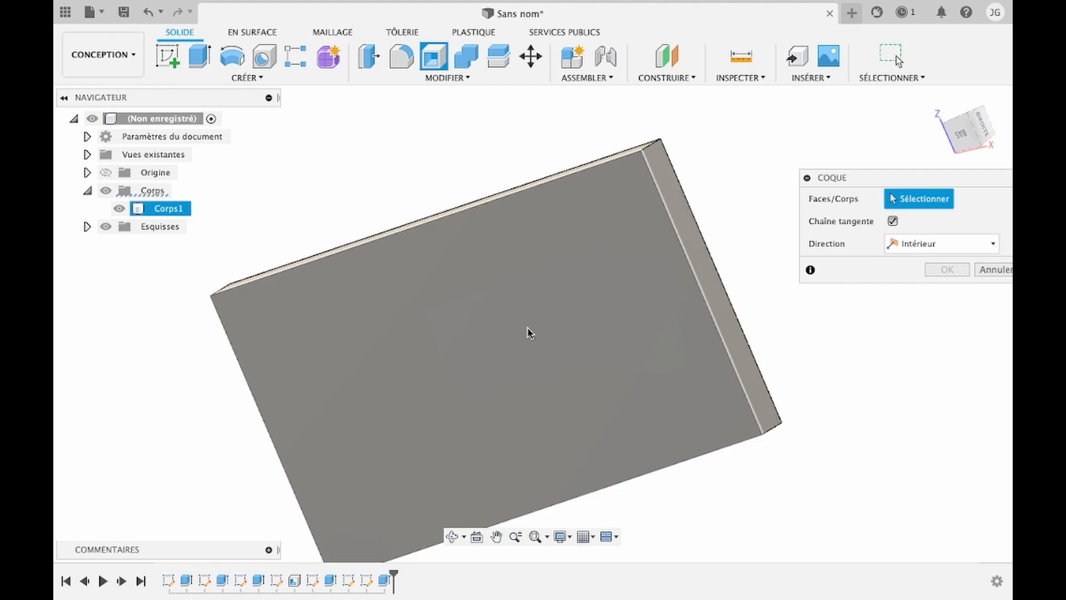
{"action": "left_click", "coordinate": [529, 333]}
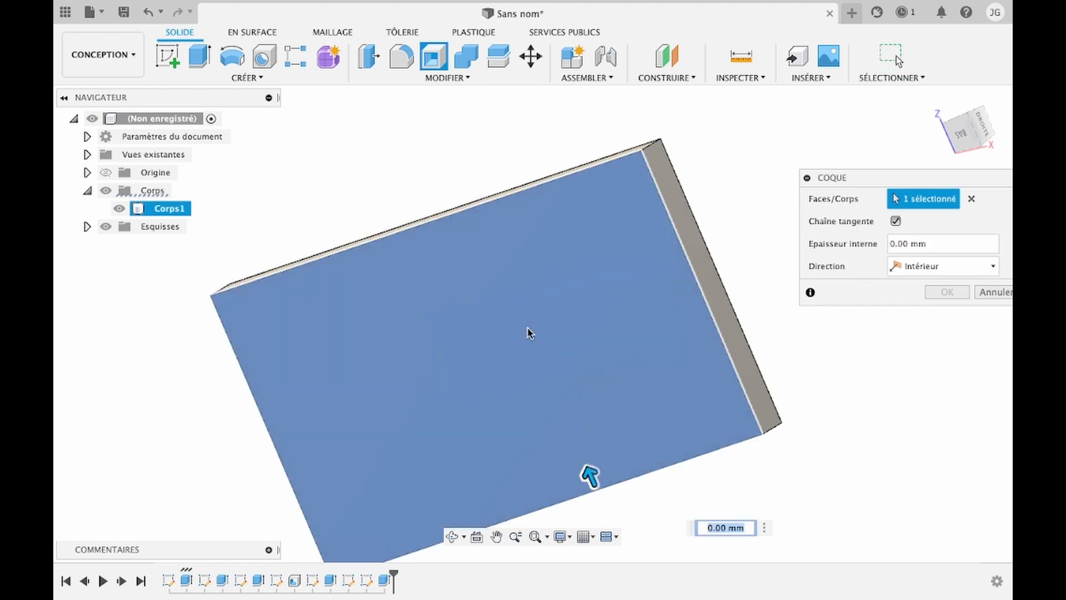
{"action": "type", "text": "4"}
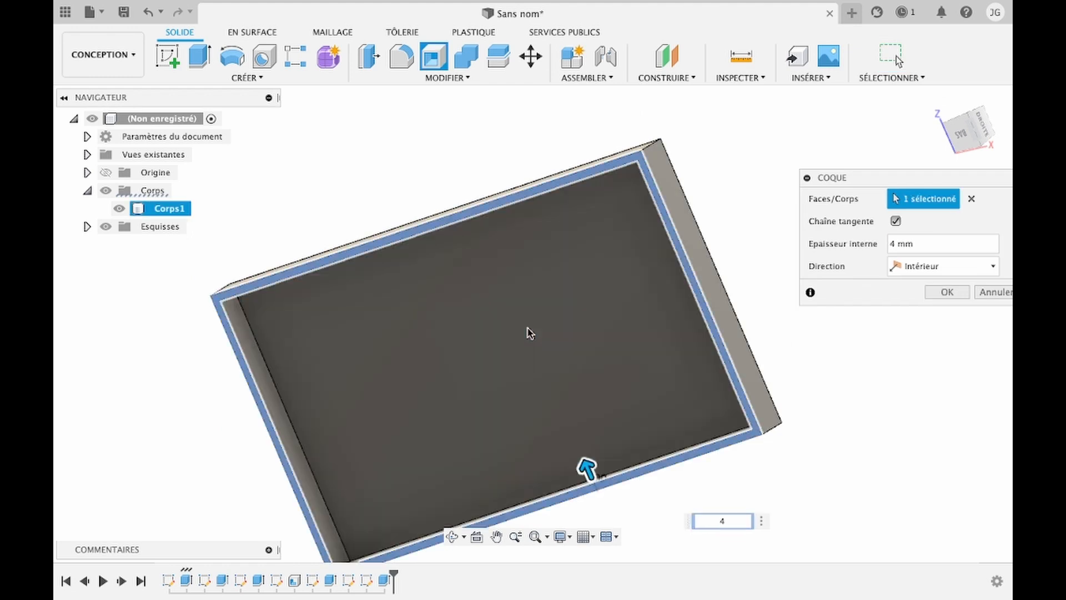
{"action": "key", "text": "Return"}
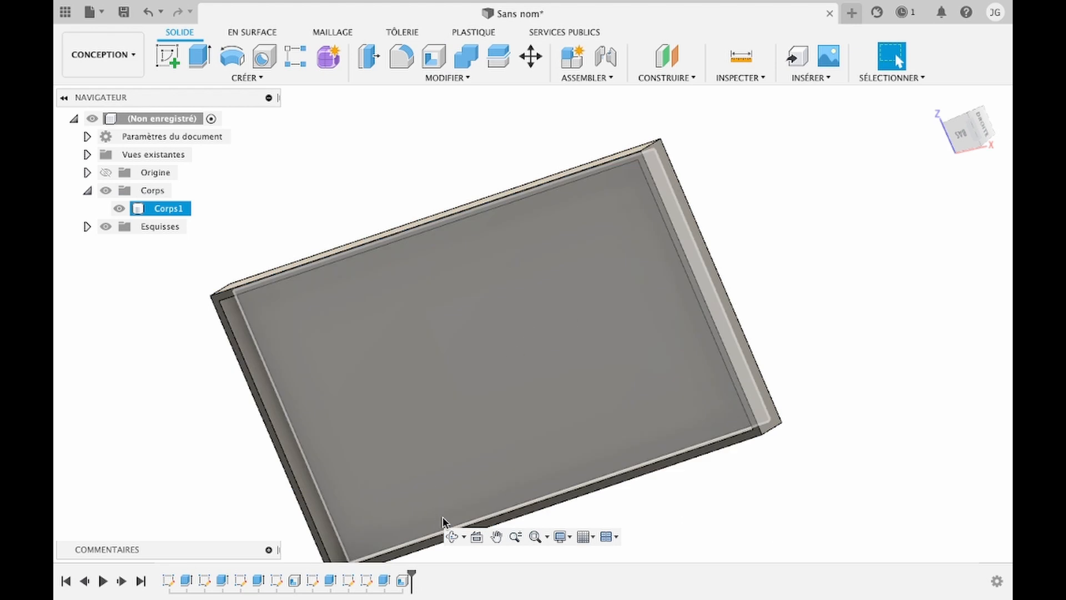
{"action": "left_click", "coordinate": [451, 536]}
{"action": "left_click_drag", "start_coordinate": [547, 381], "coordinate": [441, 442]}
{"action": "left_click_drag", "start_coordinate": [597, 368], "coordinate": [650, 358]}
{"action": "key", "text": "Escape"}
{"action": "key", "text": "e"}
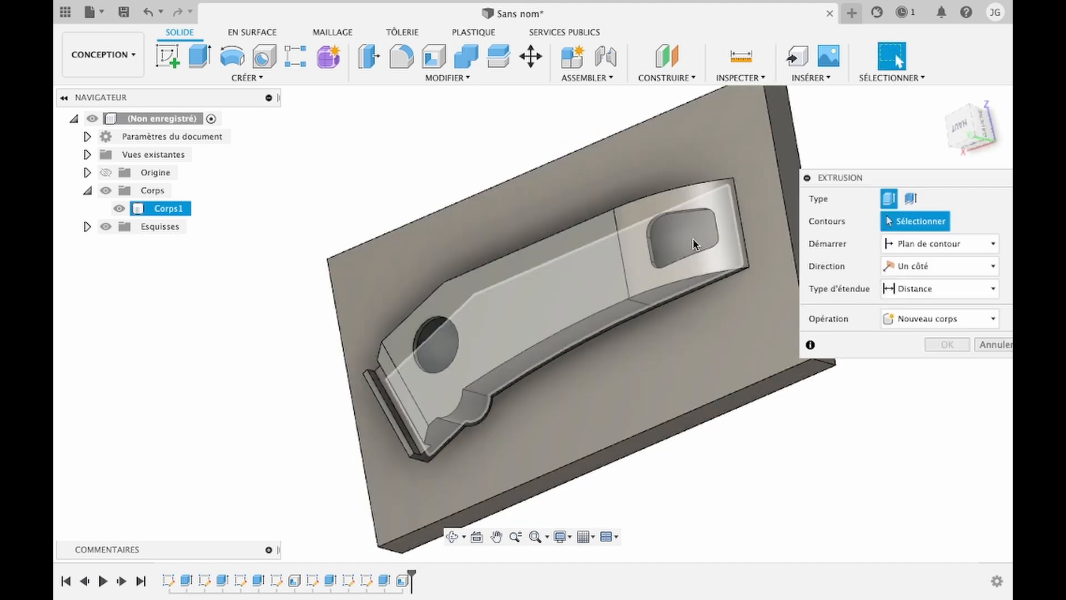
{"action": "type", "text": "-25"}
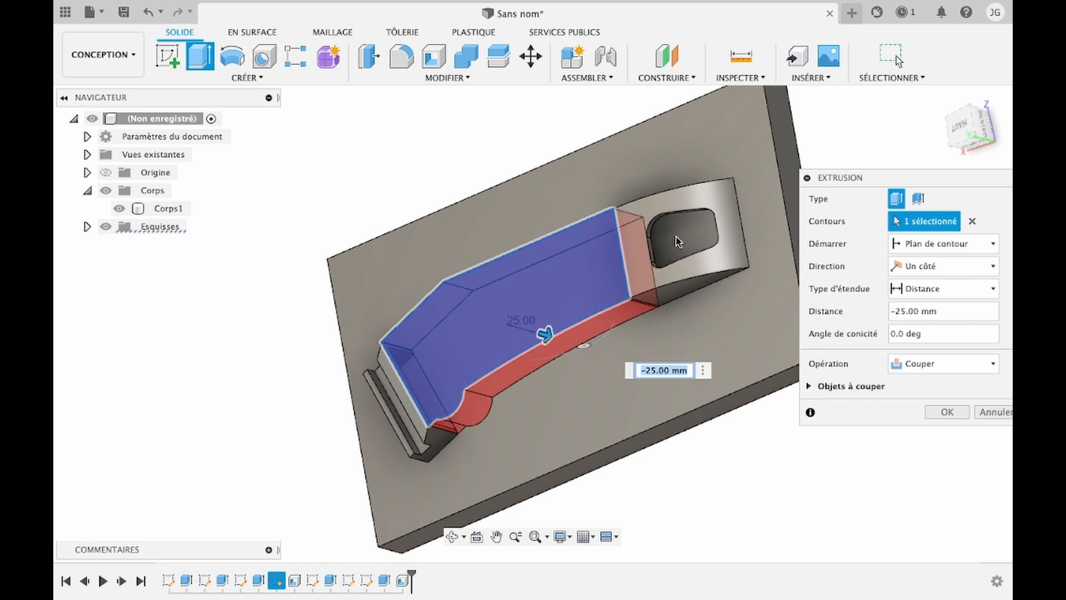
{"action": "key", "text": "Return"}
Extrude the face closing off the casing's cavity by -4 mm as a cut through the base block's top wall
{"action": "left_click", "coordinate": [668, 240]}
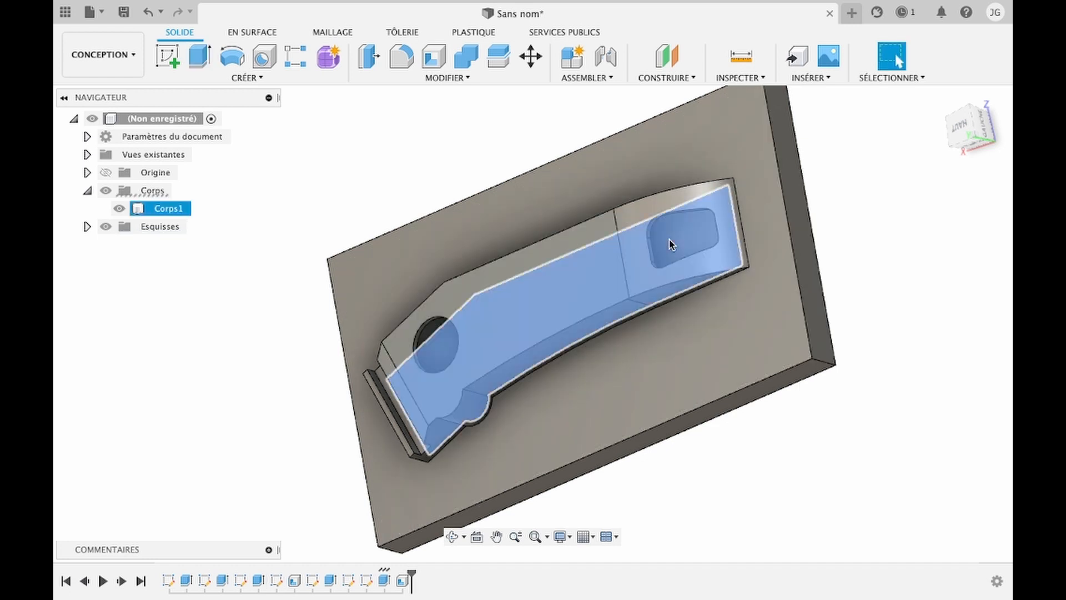
{"action": "left_click", "coordinate": [454, 535]}
{"action": "left_click_drag", "start_coordinate": [505, 472], "coordinate": [516, 396]}
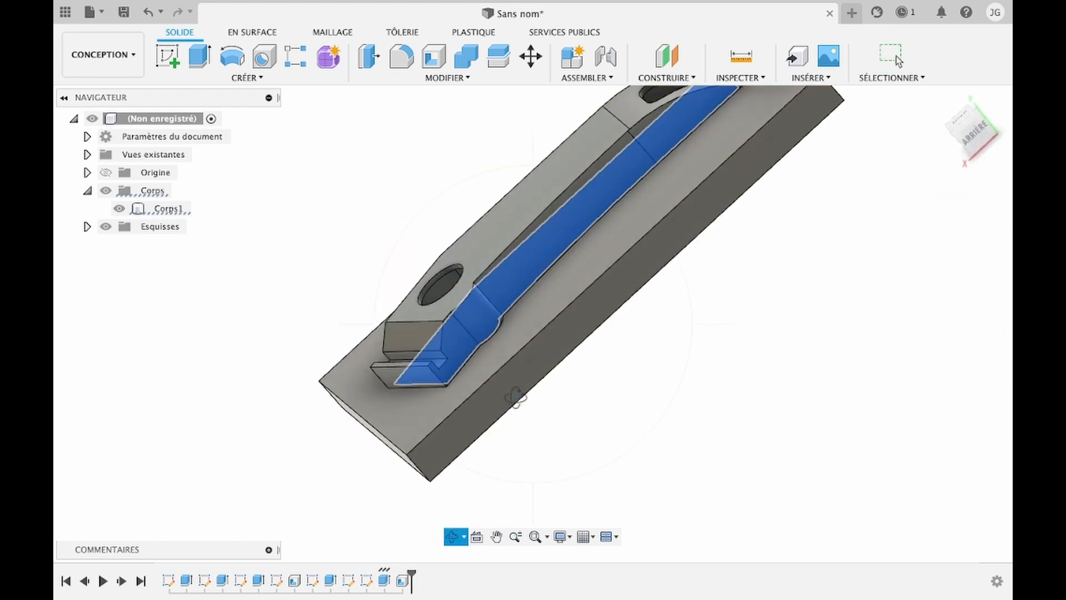
{"action": "key", "text": "Escape"}
{"action": "key", "text": "e"}
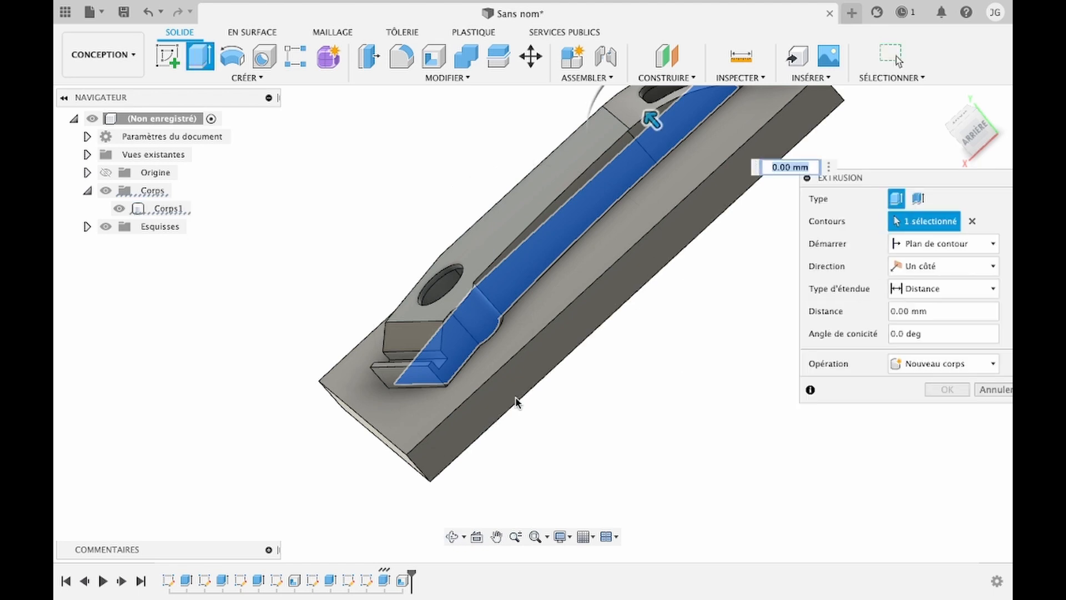
{"action": "key", "text": "BackSpace"}
{"action": "type", "text": "-4"}
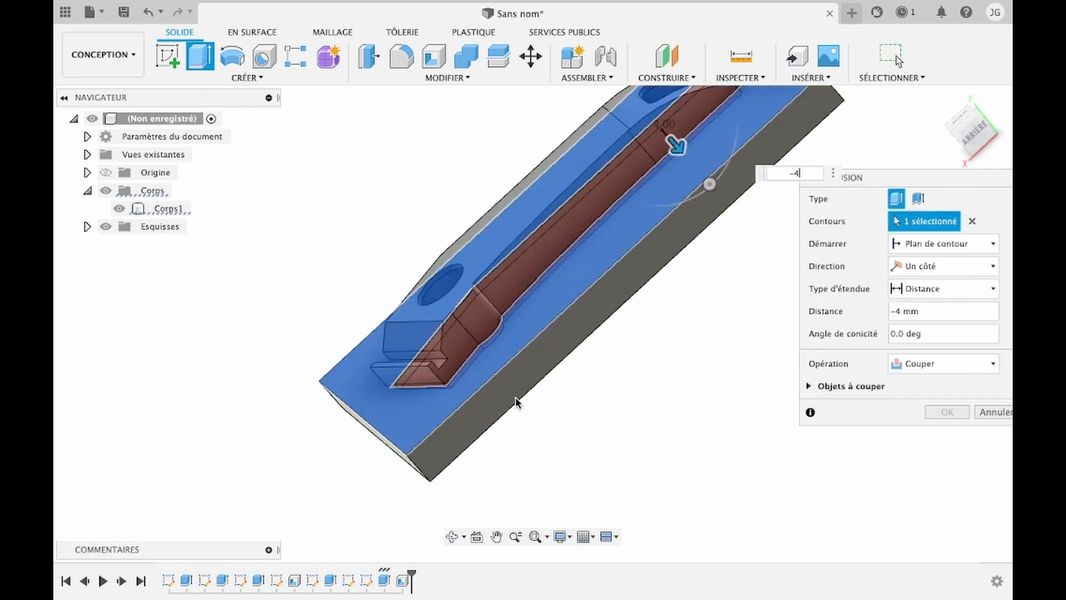
{"action": "key", "text": "Return"}
Examine the casing's cavity, its two openings and the hollow base block from the underside
{"action": "left_click", "coordinate": [453, 536]}
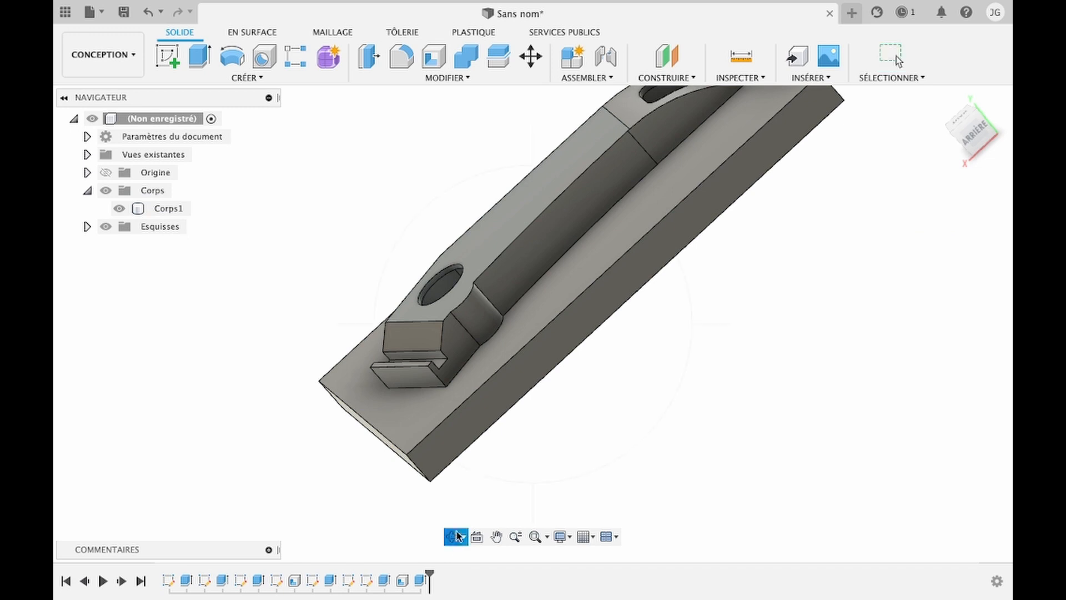
{"action": "left_click_drag", "start_coordinate": [598, 348], "coordinate": [501, 235]}
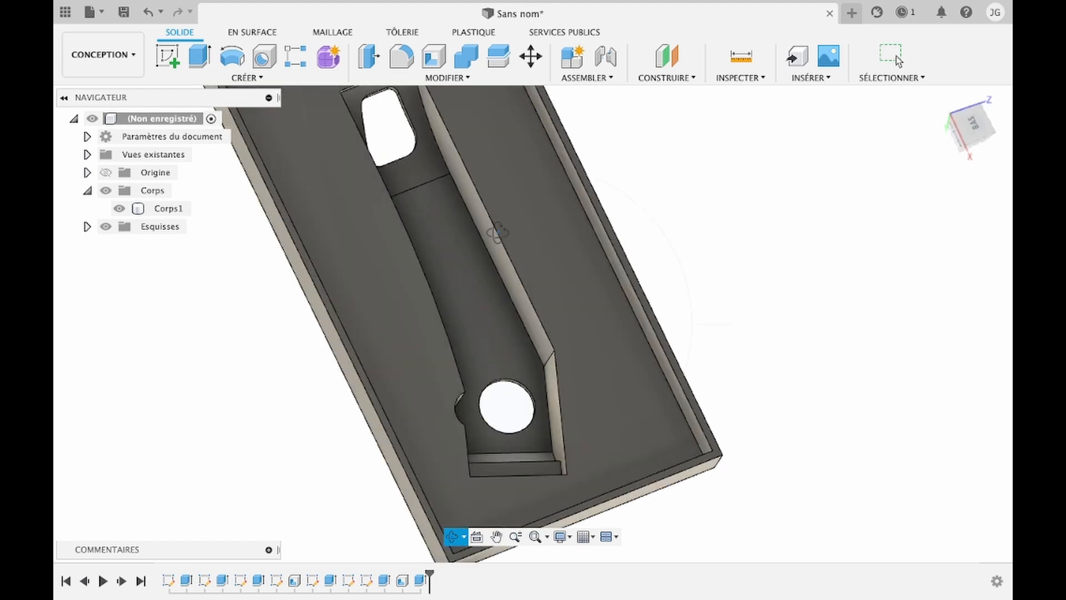
{"action": "scroll", "coordinate": [504, 231], "scroll_direction": "down", "scroll_amount": 4}
{"action": "mouse_move", "coordinate": [506, 300]}
{"action": "left_mouse_down"}
{"action": "mouse_move", "coordinate": [460, 321]}
{"action": "mouse_move", "coordinate": [528, 301]}
{"action": "left_mouse_up"}
{"action": "key", "text": "Escape"}
{"action": "scroll", "coordinate": [528, 301], "scroll_direction": "down", "scroll_amount": 3}
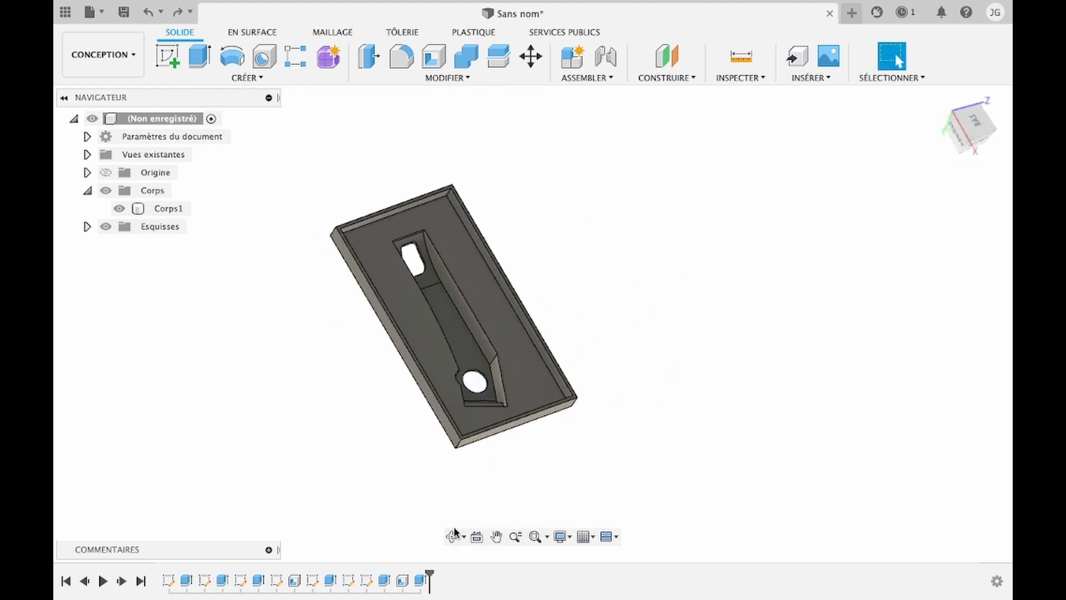
{"action": "left_click", "coordinate": [455, 534]}
{"action": "left_click_drag", "start_coordinate": [457, 466], "coordinate": [428, 400]}
{"action": "scroll", "coordinate": [499, 313], "scroll_direction": "up", "scroll_amount": 3}
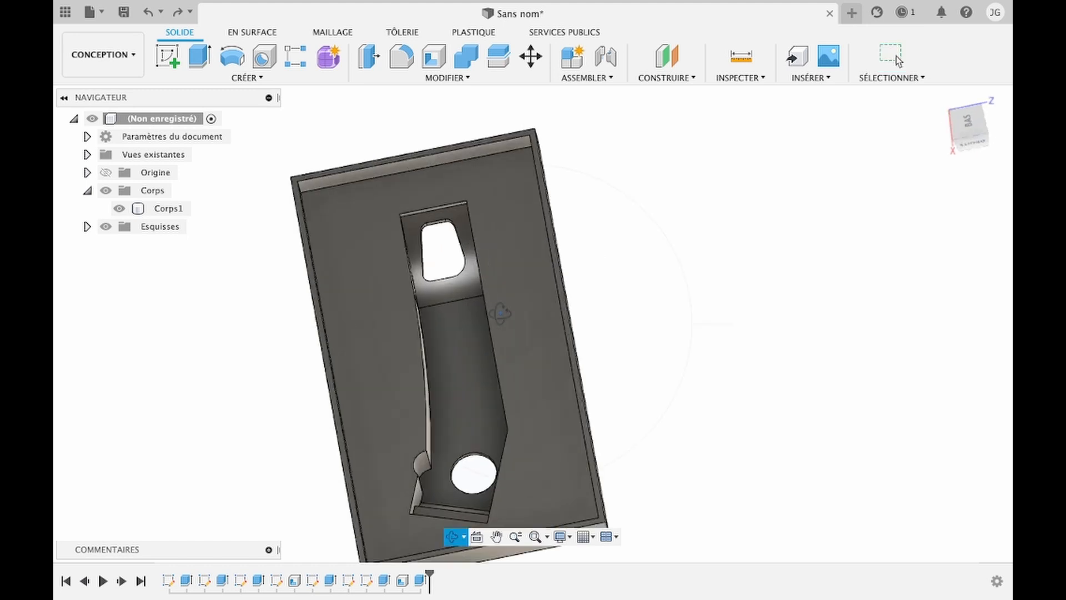
{"action": "scroll", "coordinate": [500, 314], "scroll_direction": "up", "scroll_amount": 2}
{"action": "scroll", "coordinate": [500, 313], "scroll_direction": "down", "scroll_amount": 1}
{"action": "mouse_move", "coordinate": [448, 365]}
{"action": "left_mouse_down"}
{"action": "mouse_move", "coordinate": [440, 359]}
{"action": "mouse_move", "coordinate": [459, 351]}
{"action": "left_mouse_up"}
{"action": "middle_click_drag", "start_coordinate": [459, 351], "coordinate": [479, 355], "text": "shift"}
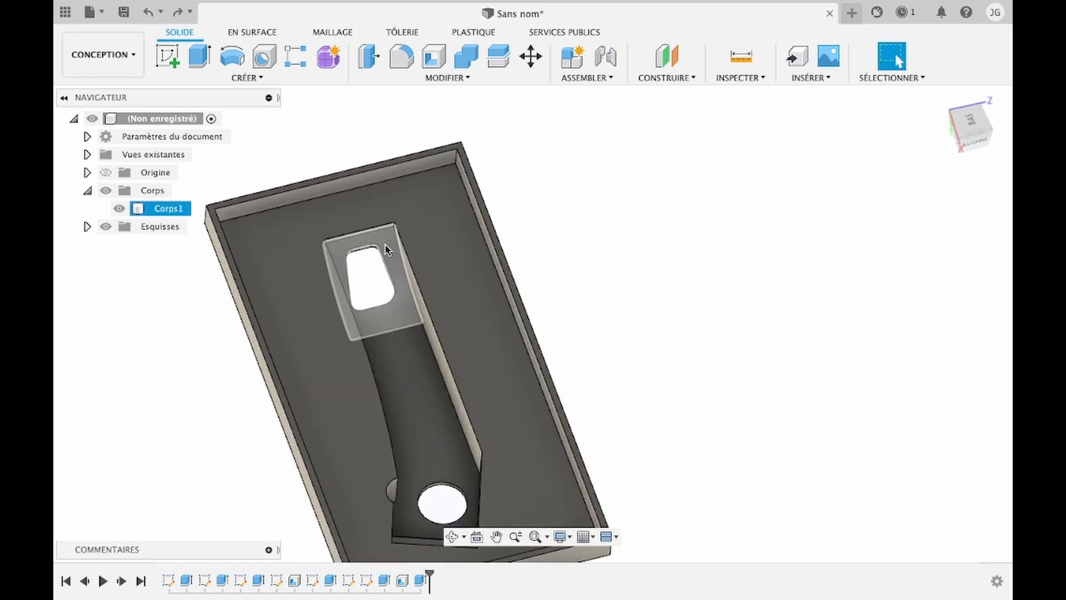